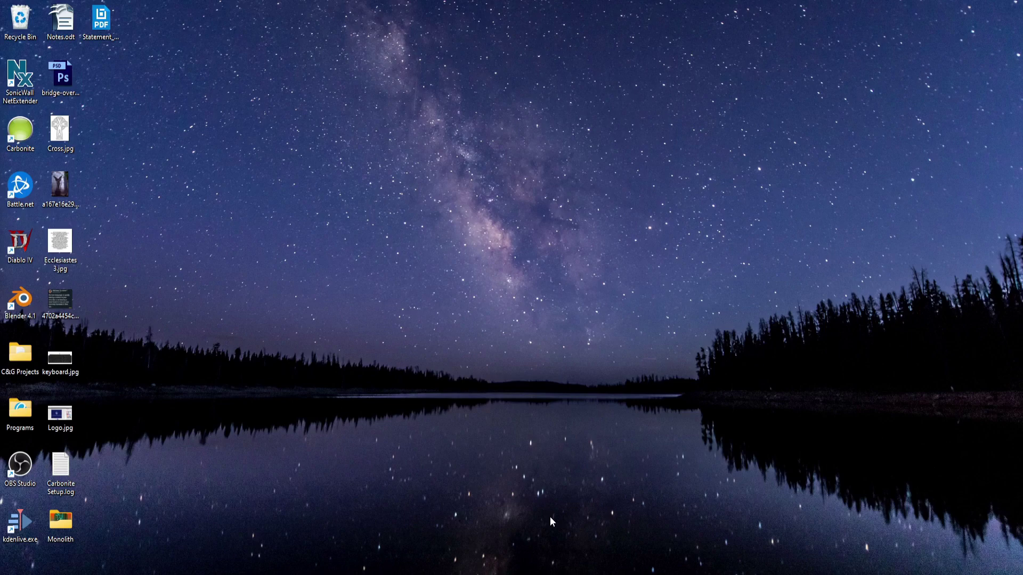
- Open the PureRef download page in Firefox, keep version 2.0.0, and view the licence options
mouse_move(550, 569)
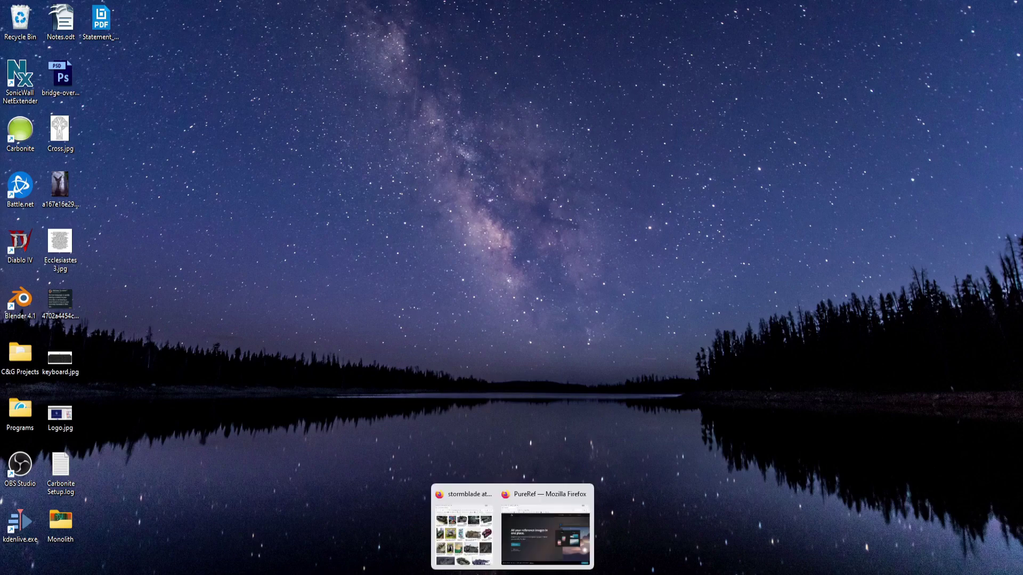
click(539, 530)
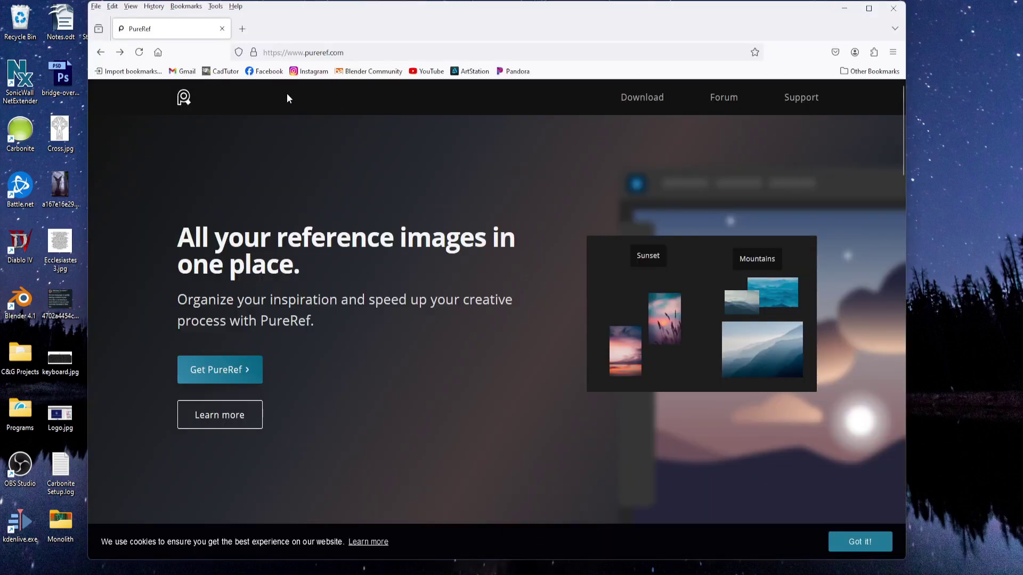
click(221, 376)
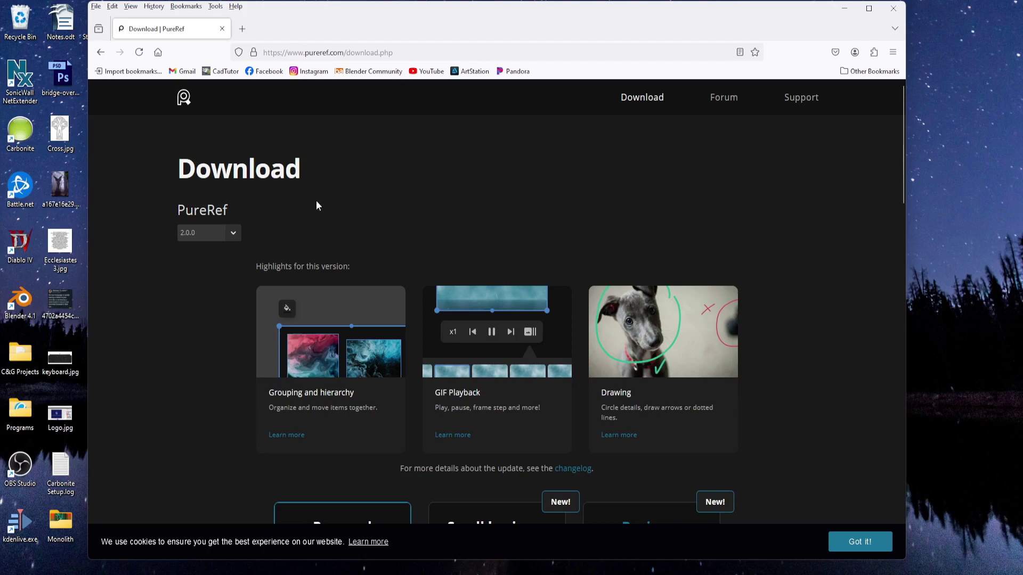
click(233, 234)
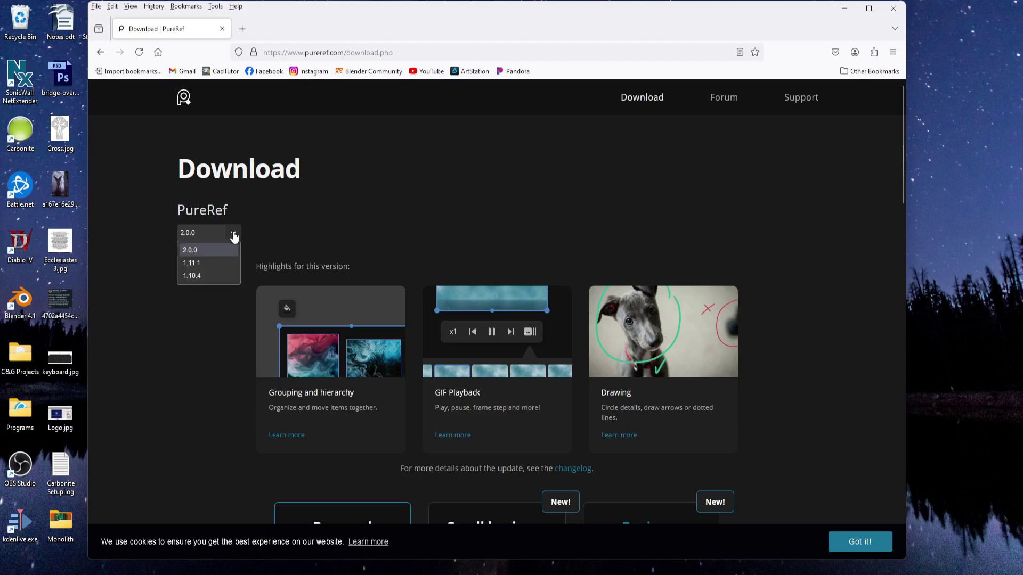
click(194, 249)
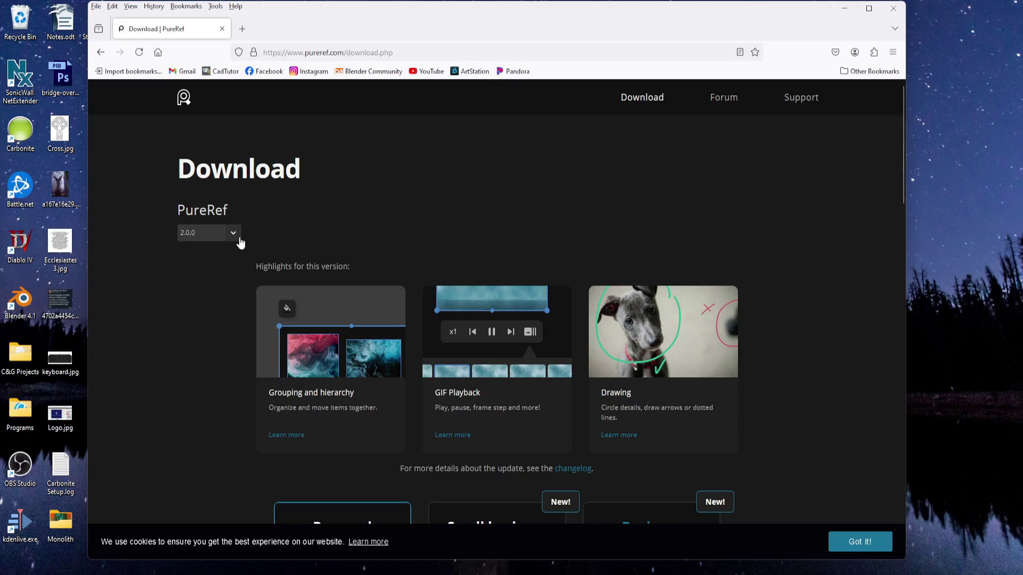
scroll(202, 291, down, 4)
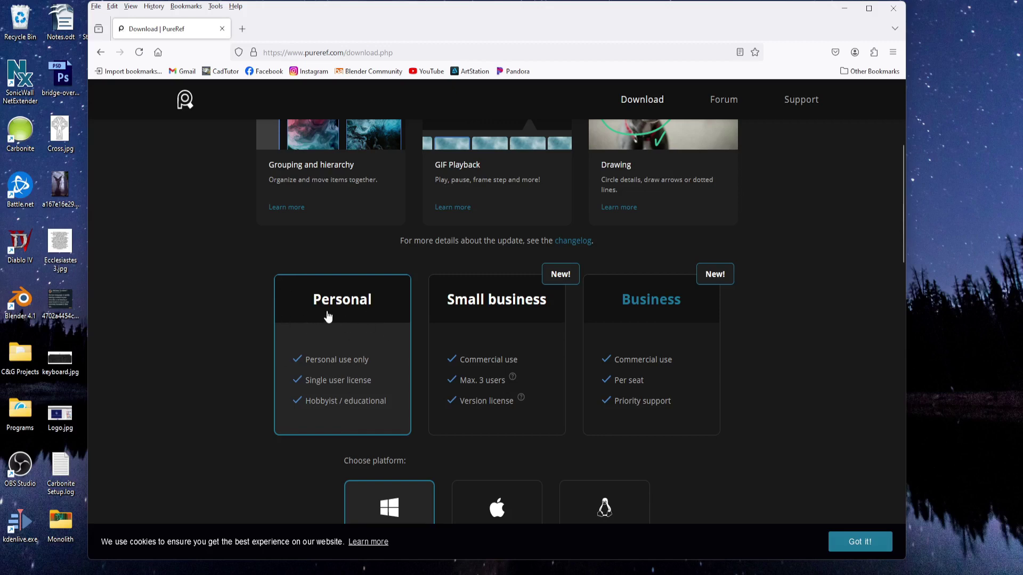
- Choose the Personal licence for Windows and enter a custom contribution amount of 0
click(329, 314)
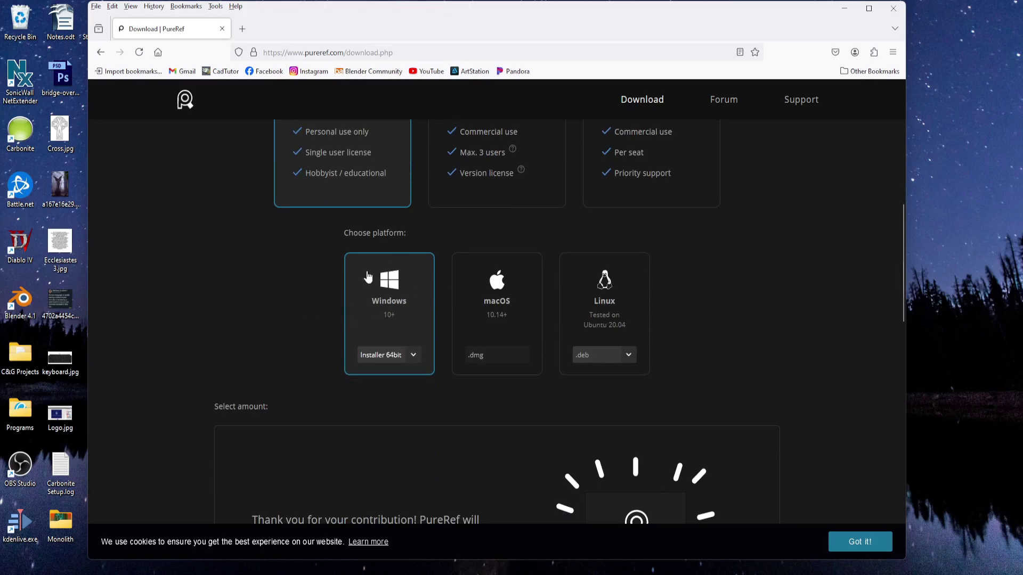
click(382, 300)
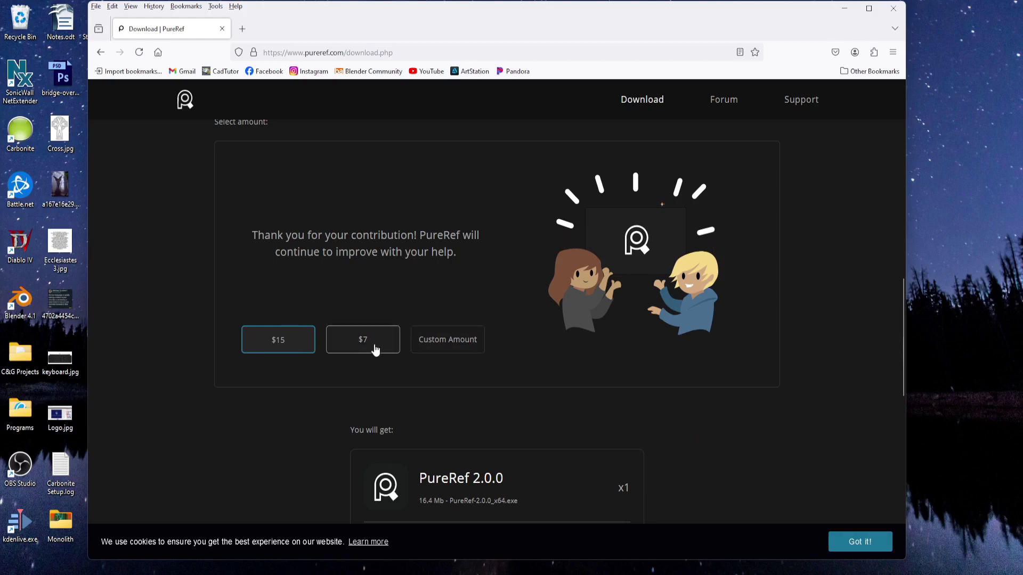
click(441, 340)
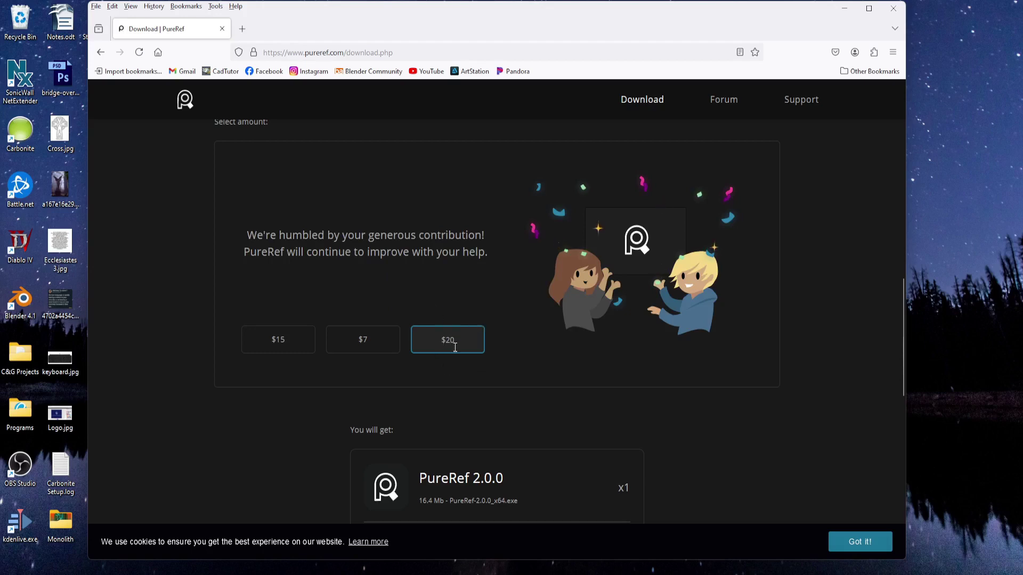
key(BackSpace)
key(BackSpace)
text(0)
- Switch the contribution to $7 and scroll down to the checkout
scroll(496, 356, down, 2)
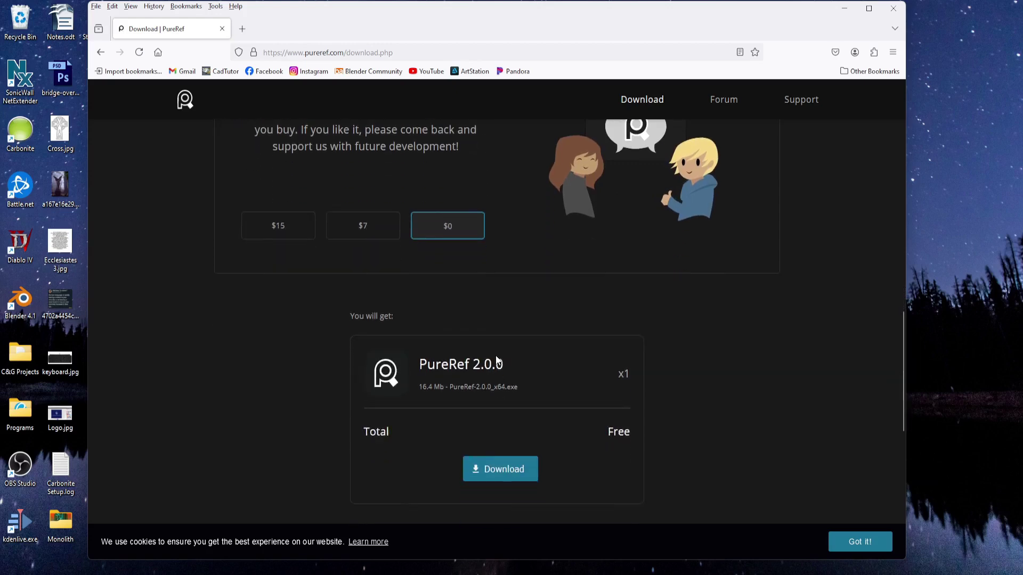
scroll(495, 356, up, 2)
click(377, 341)
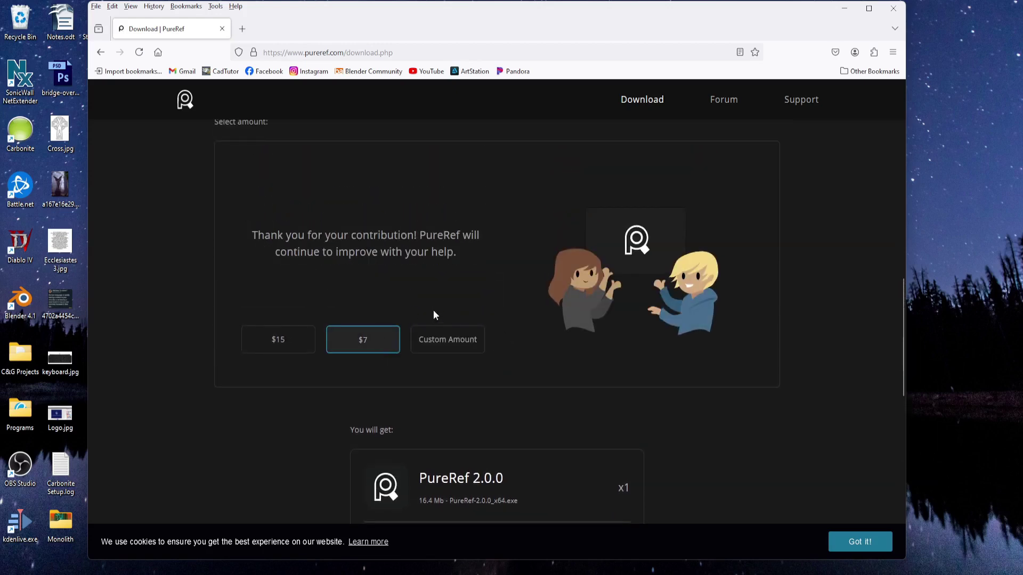
scroll(440, 314, down, 2)
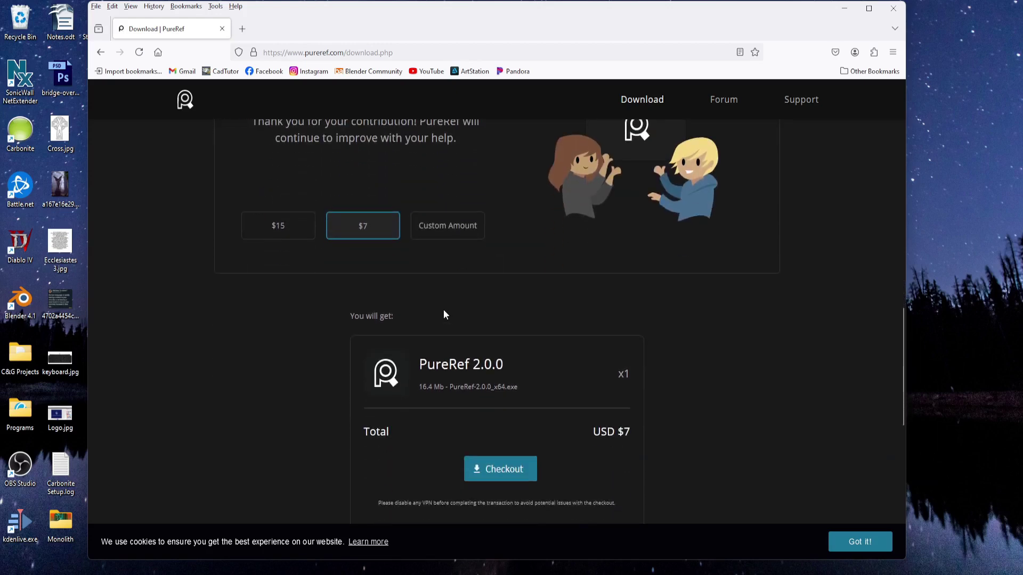
scroll(446, 314, down, 2)
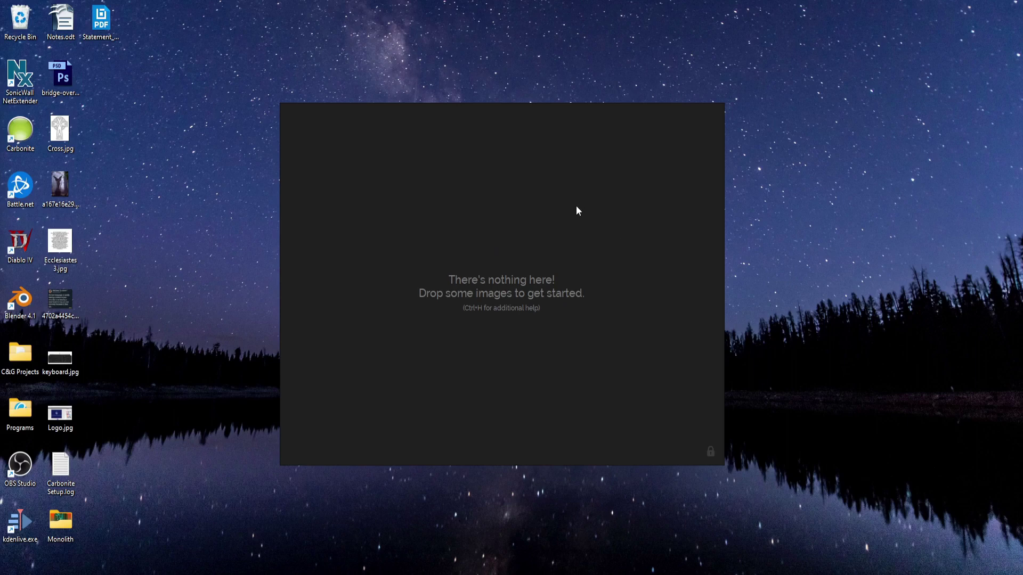
- Nudge the empty PureRef board window slightly to the right on the desktop
drag(575, 206, 598, 203)
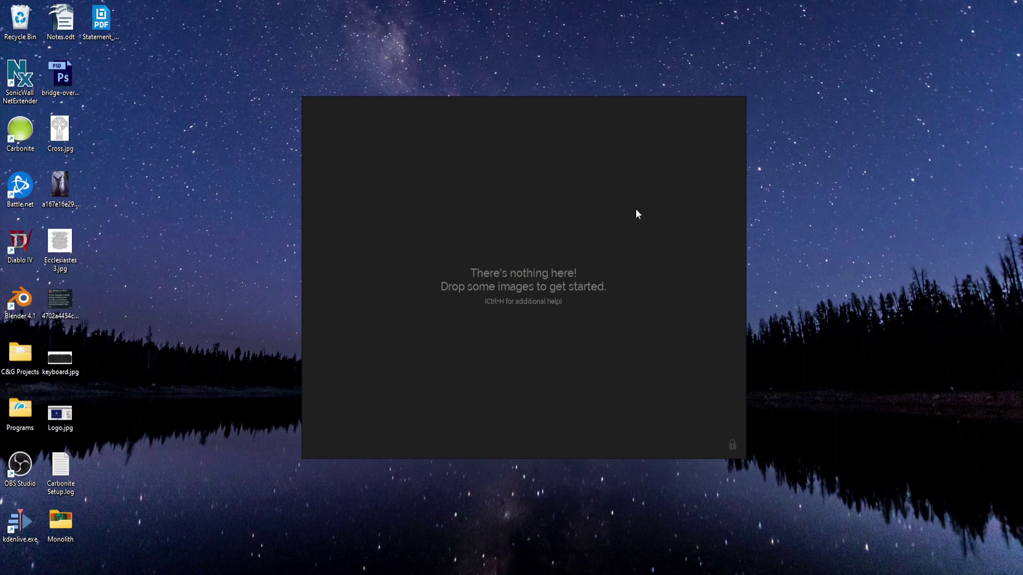
key(ctrl+f)
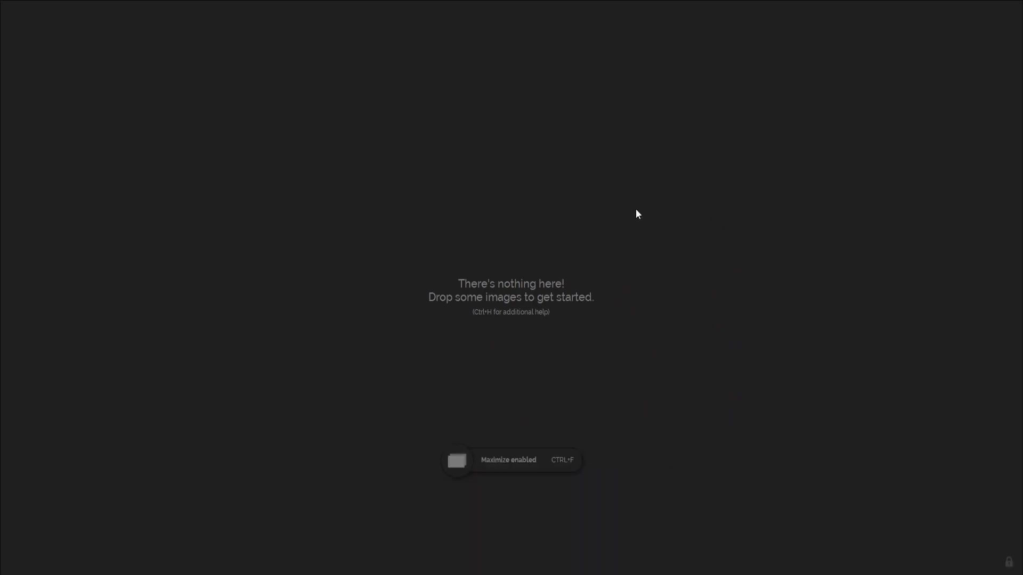
key(ctrl+f)
right_click(600, 218)
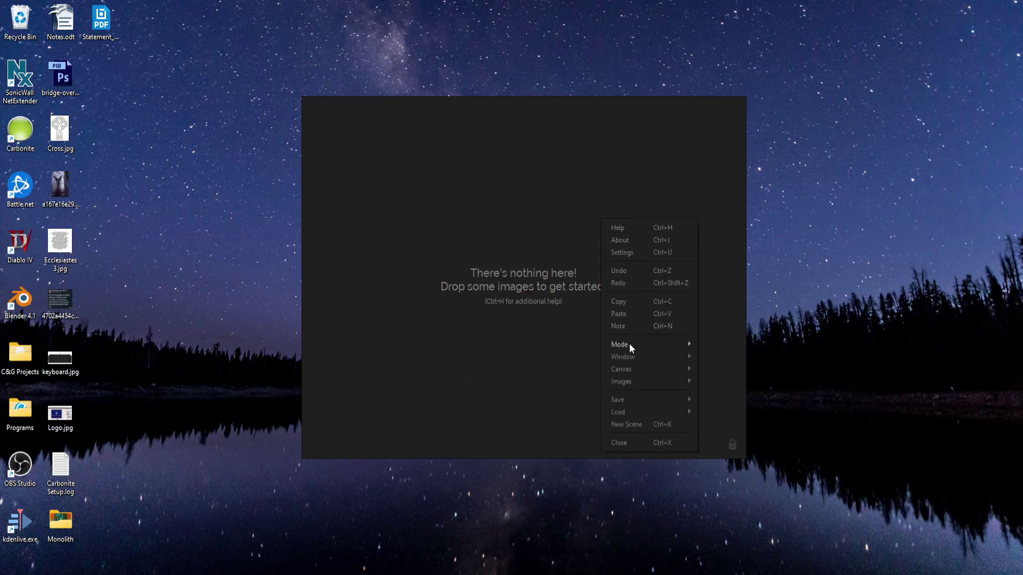
mouse_move(627, 355)
click(716, 360)
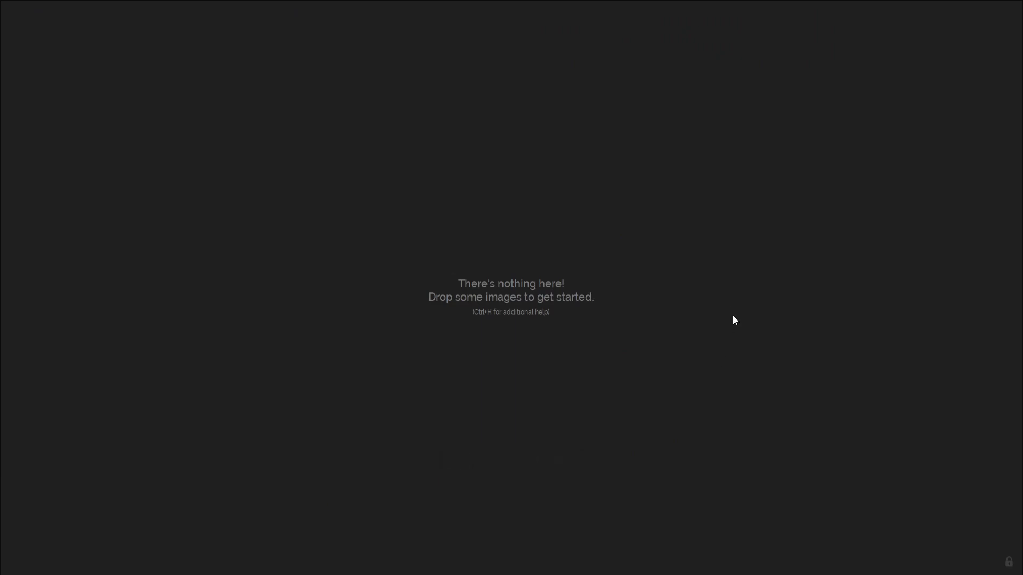
key(ctrl+f)
key(ctrl+f)
right_click(707, 247)
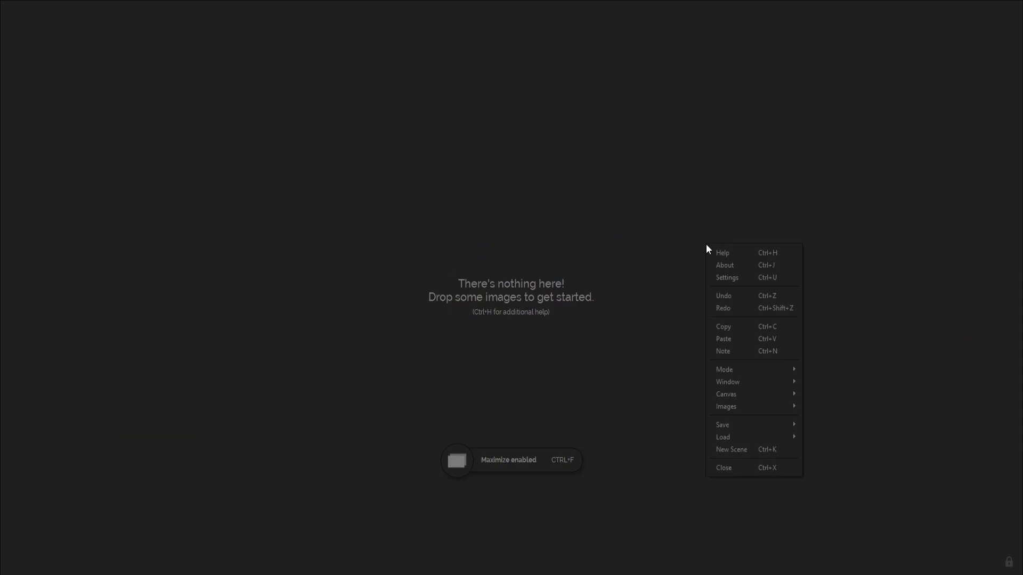
mouse_move(734, 383)
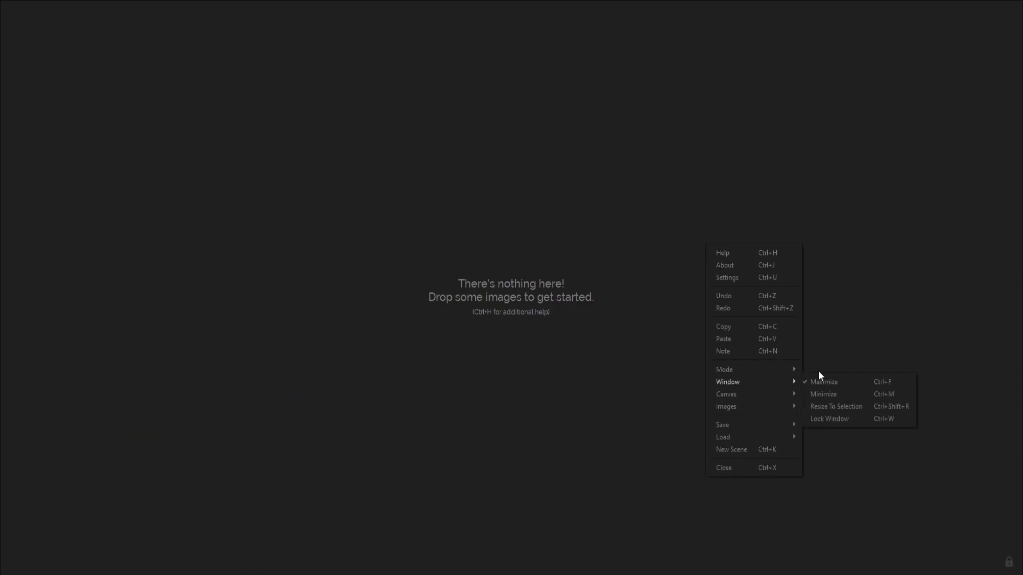
click(832, 384)
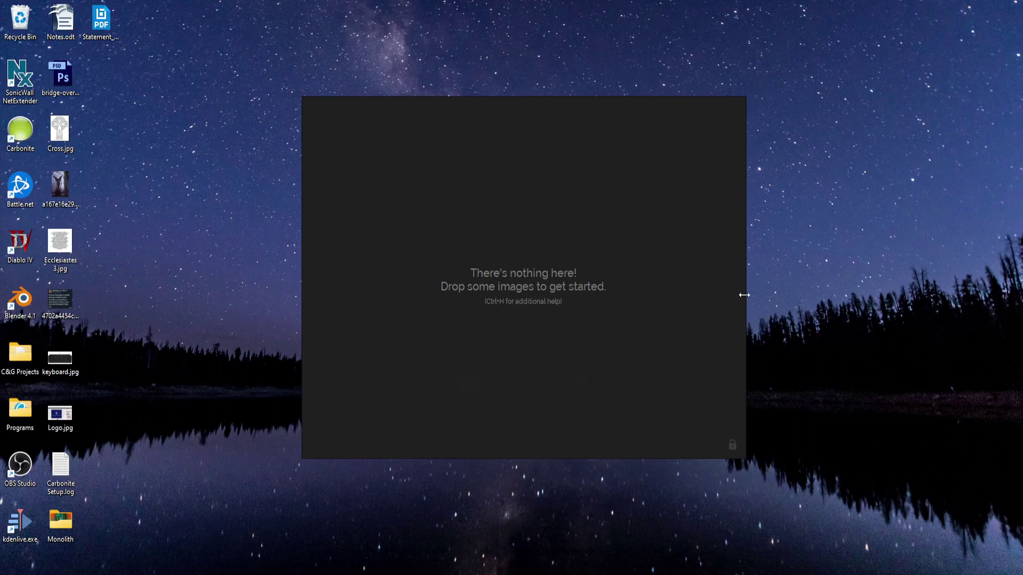
- Shrink the PureRef window to roughly two-thirds of its width and height
drag(744, 295, 677, 277)
drag(677, 458, 808, 509)
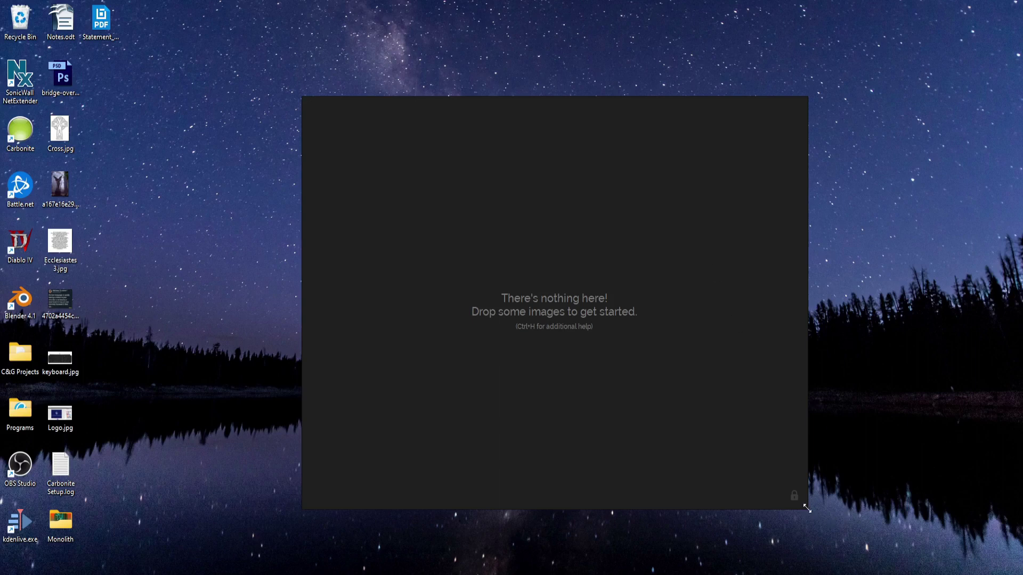
drag(808, 508, 673, 368)
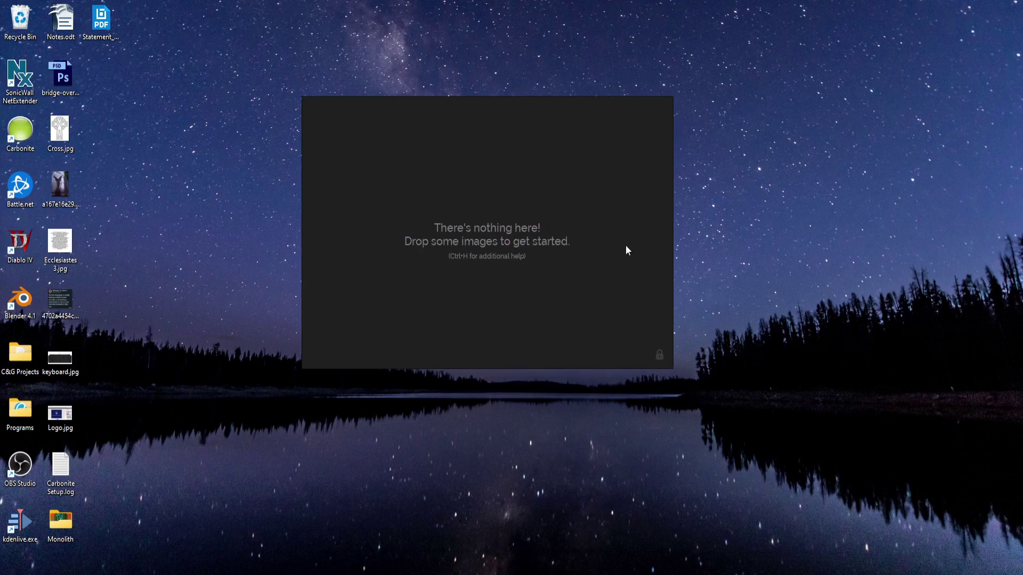
- Move the PureRef window to the upper left and enable Always On Top mode
drag(625, 245, 433, 211)
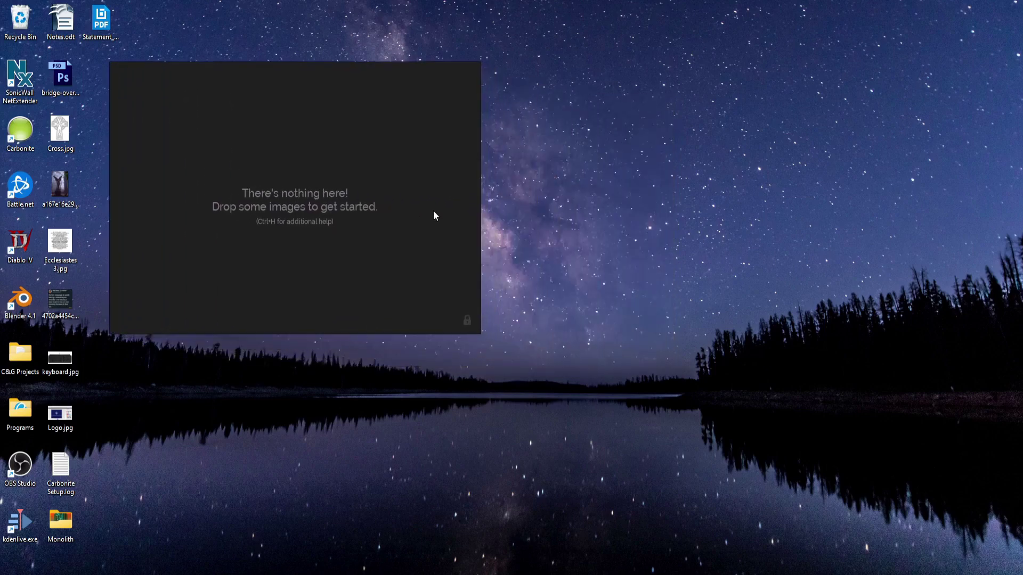
right_click(337, 156)
mouse_move(365, 278)
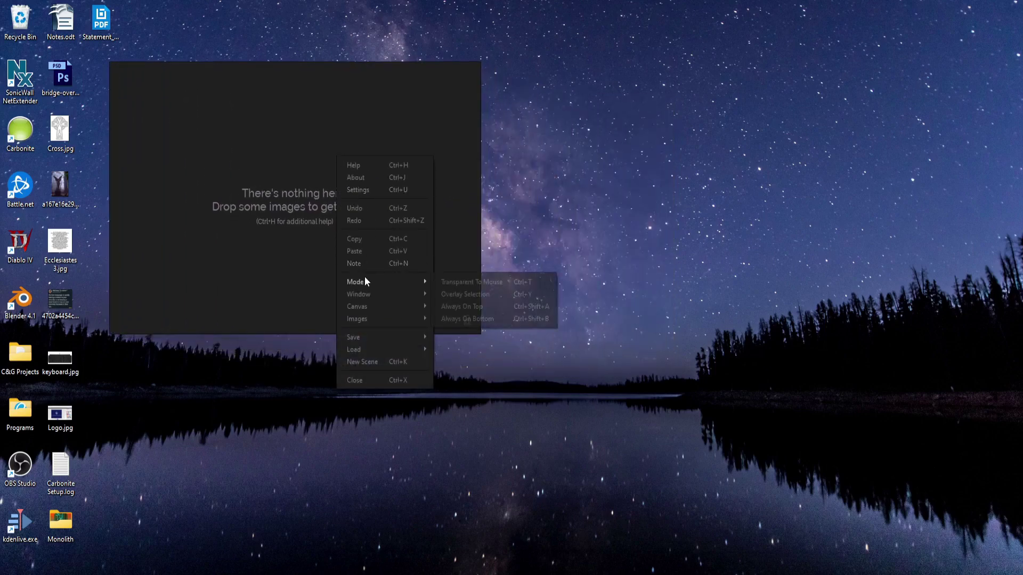
click(471, 308)
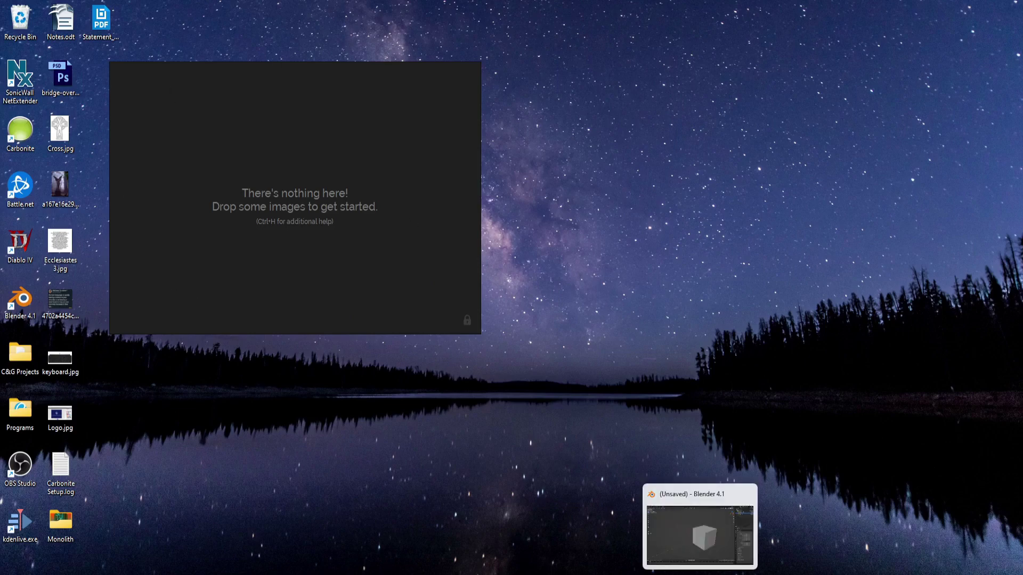
- Shrink and reposition the PureRef window over Blender's viewport, then close Blender
click(696, 527)
drag(588, 183, 605, 173)
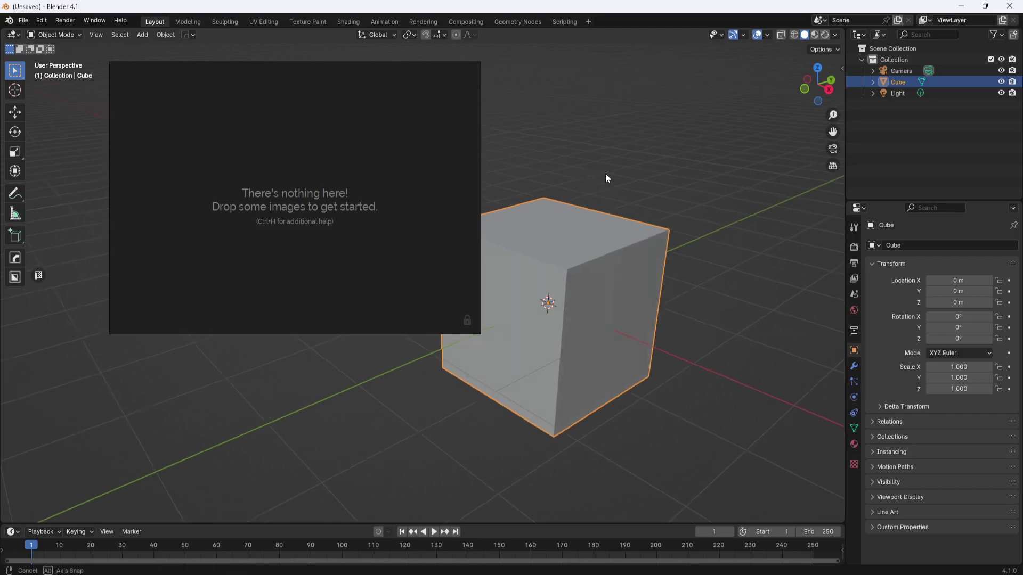
drag(478, 332, 427, 283)
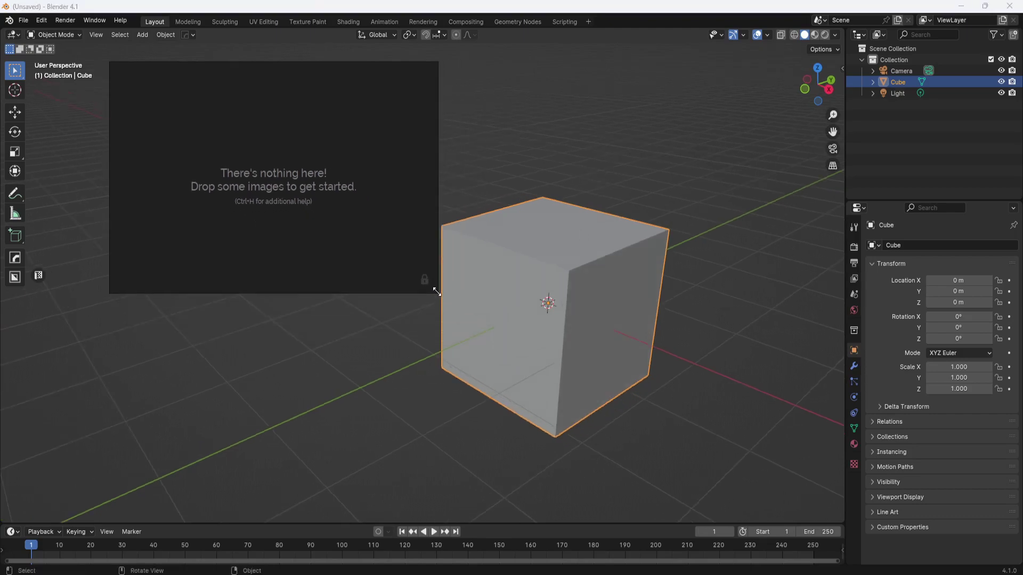
drag(378, 93, 332, 129)
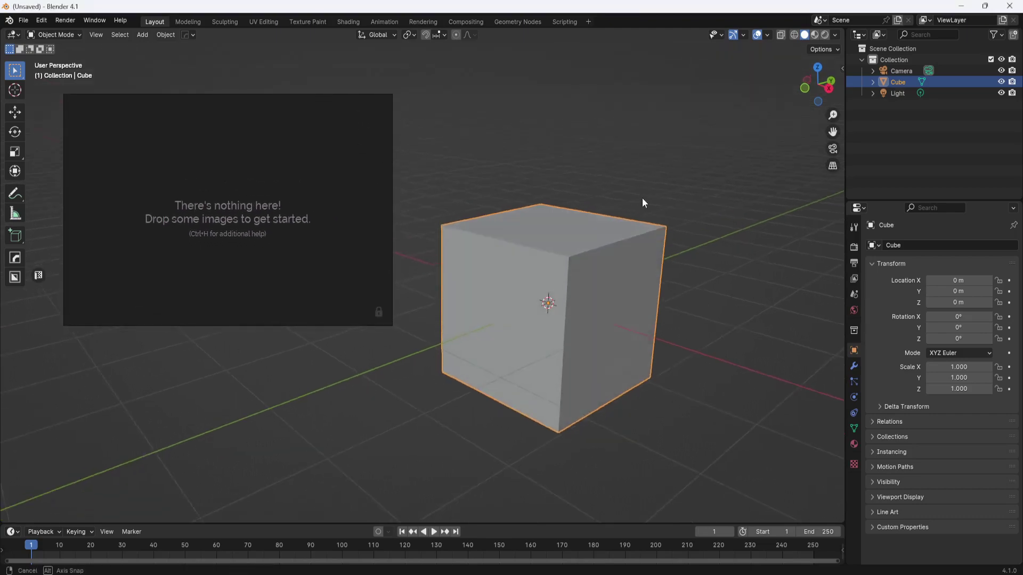
drag(641, 201, 685, 257)
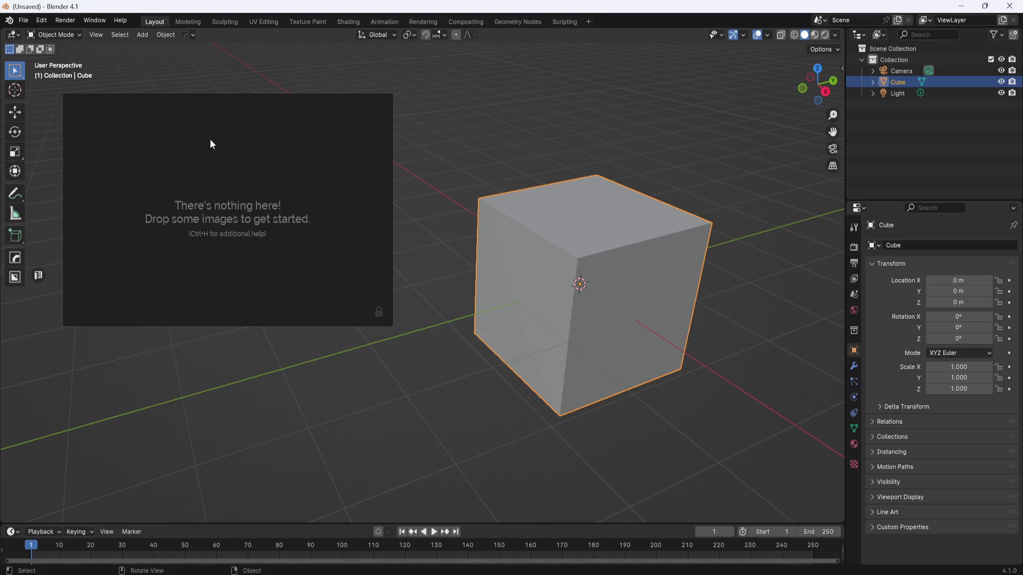
click(1008, 7)
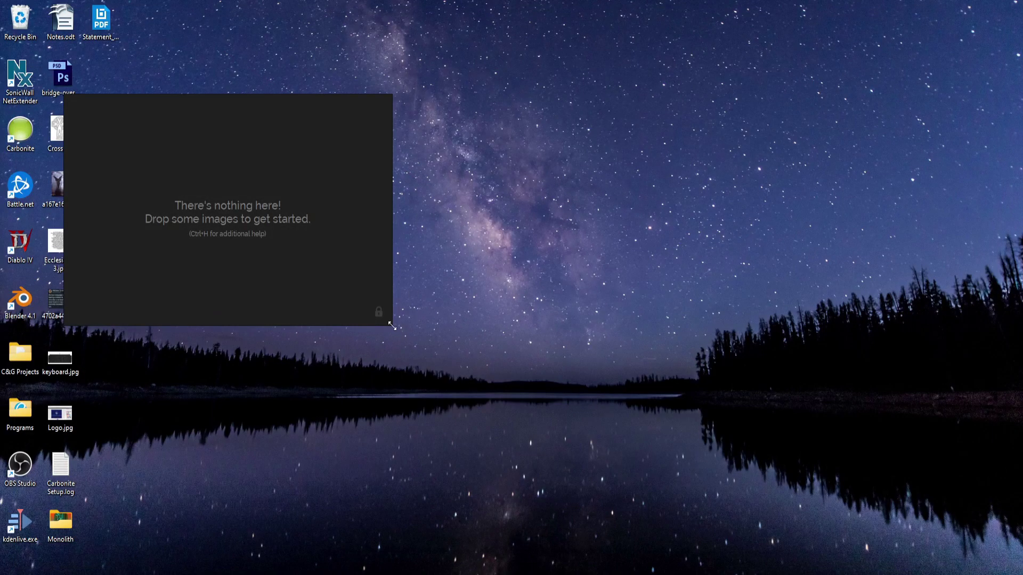
- Enlarge the PureRef board window and move it toward the screen centre
drag(392, 326, 574, 468)
drag(434, 256, 598, 239)
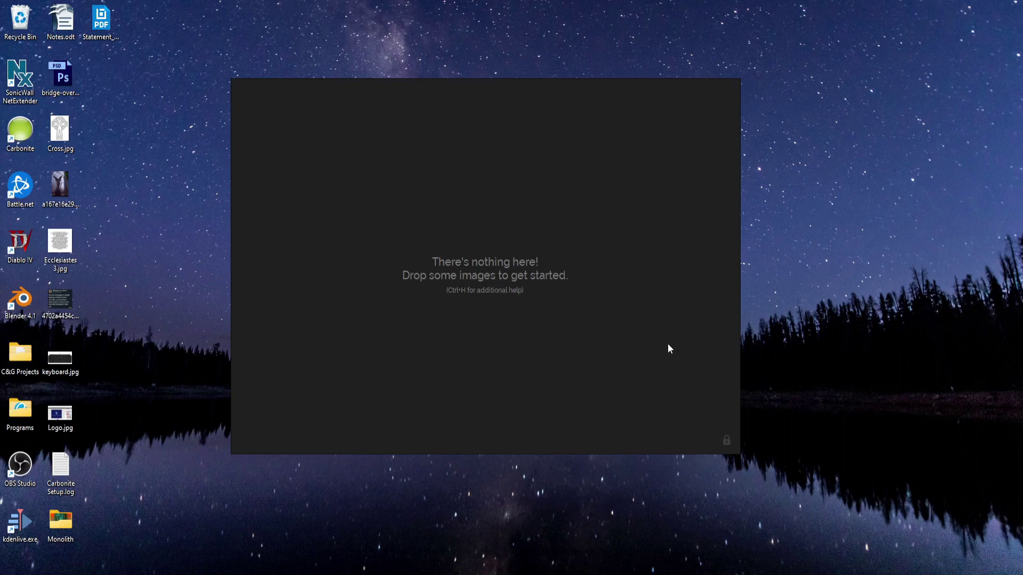
- Toggle the canvas lock with Ctrl+R, then turn Lock Canvas off from the Canvas menu
key(ctrl+r)
key(ctrl+r)
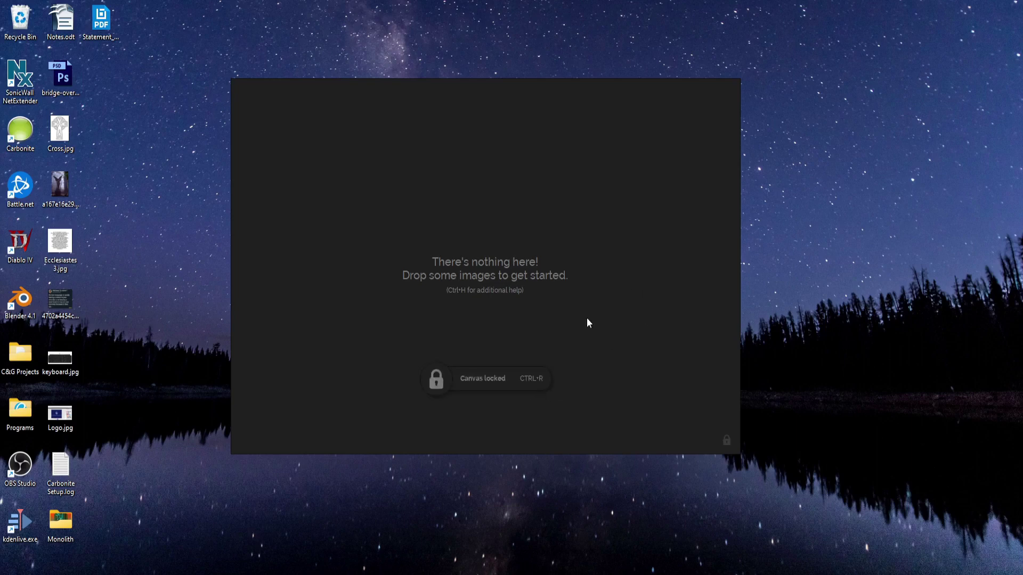
right_click(601, 326)
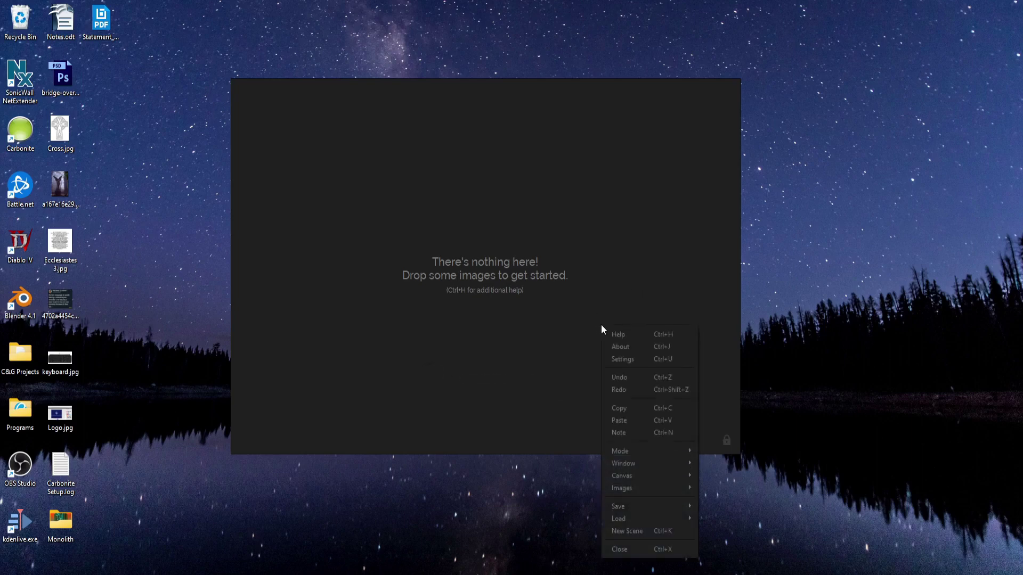
mouse_move(634, 479)
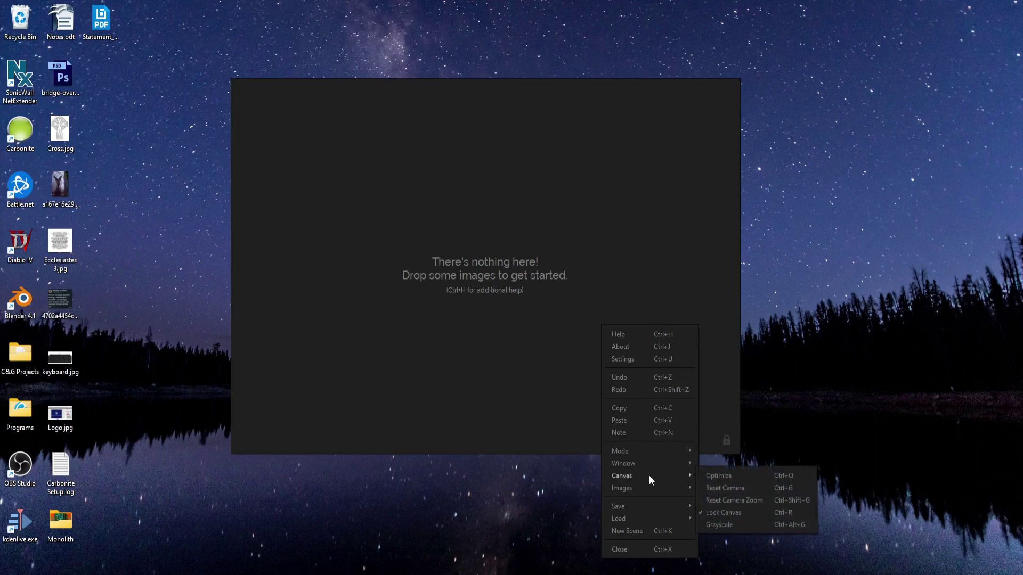
click(722, 513)
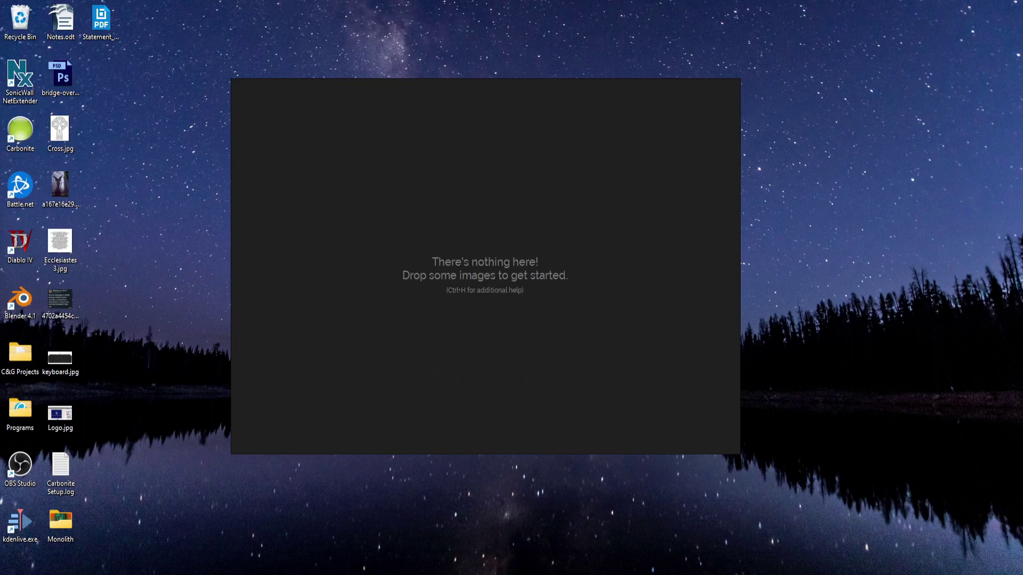
- Arrange the Reference folder window, narrowed, beside the PureRef board on the right
mouse_move(618, 564)
click(588, 520)
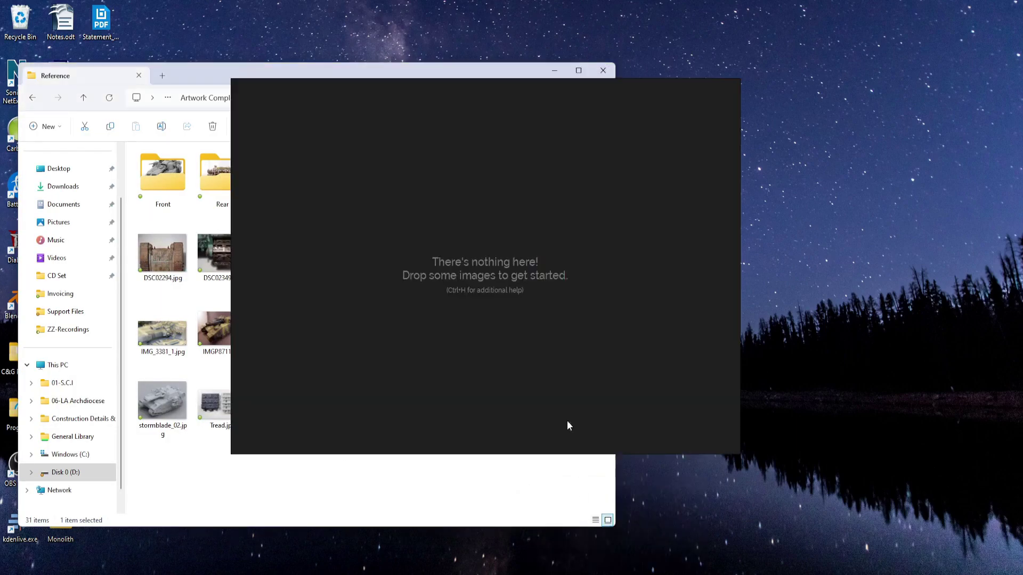
drag(486, 148, 746, 184)
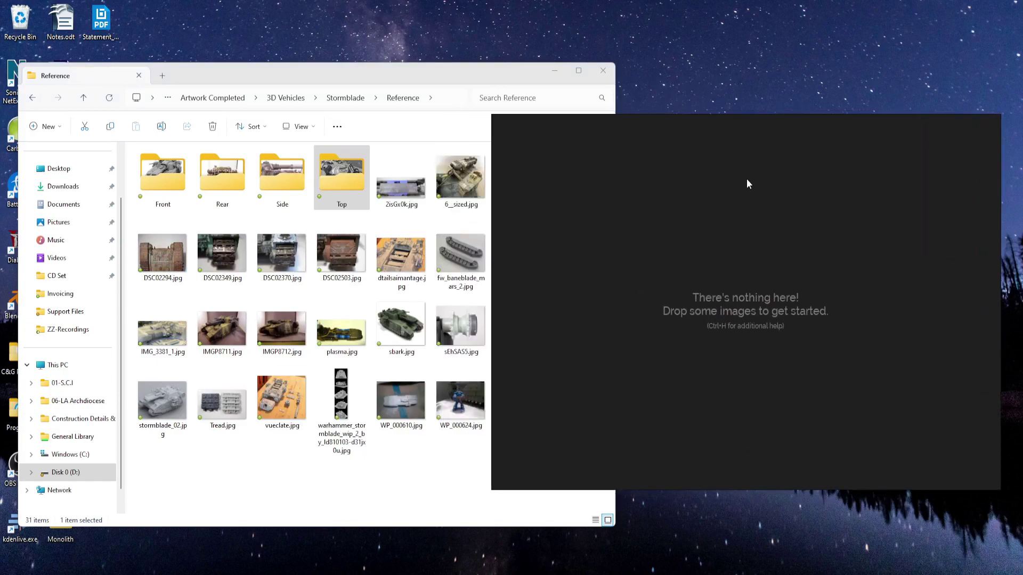
drag(481, 75, 464, 68)
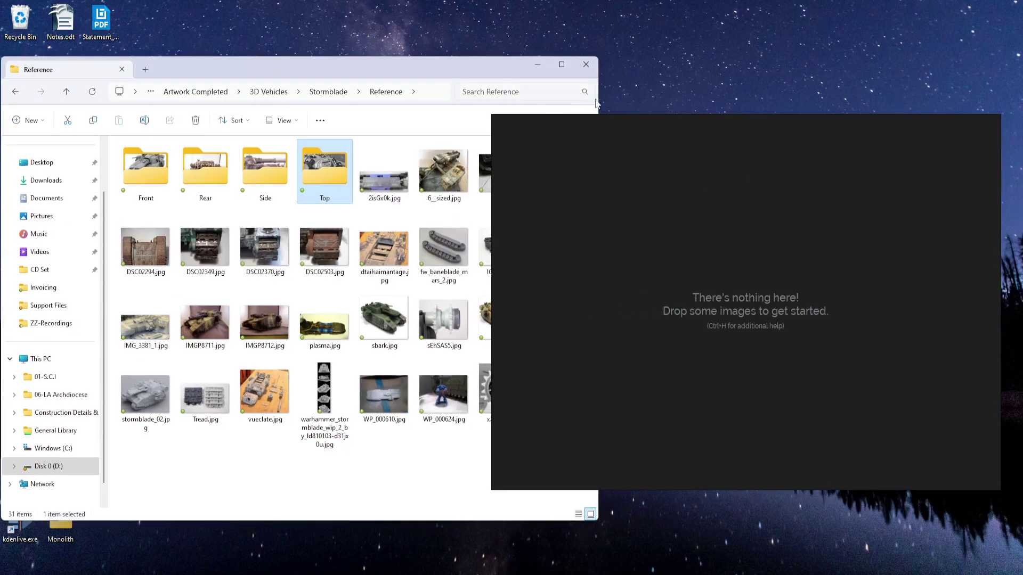
drag(594, 96, 484, 96)
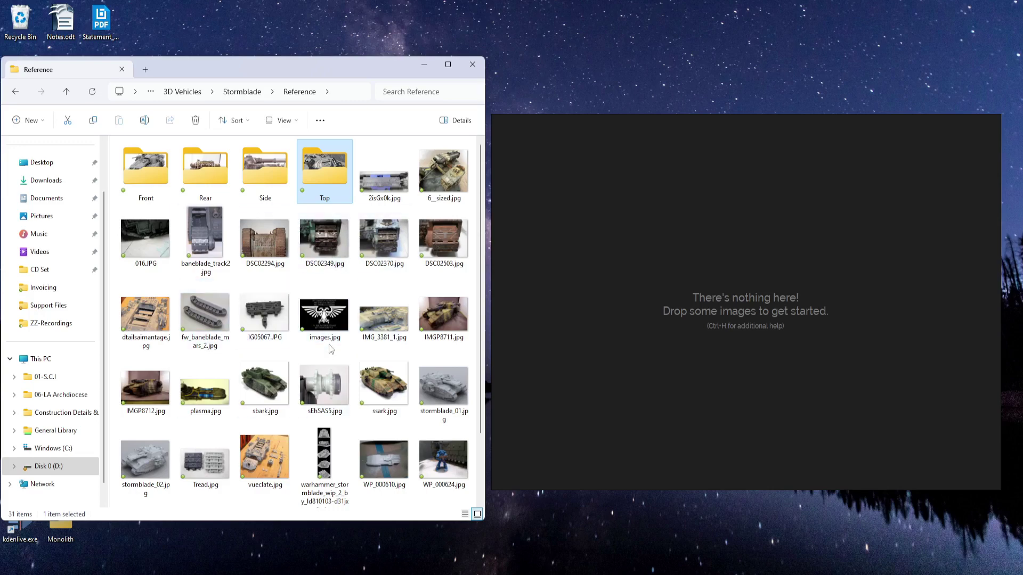
- Browse the Side, Rear and Top folders, then open the Front folder
double_click(271, 171)
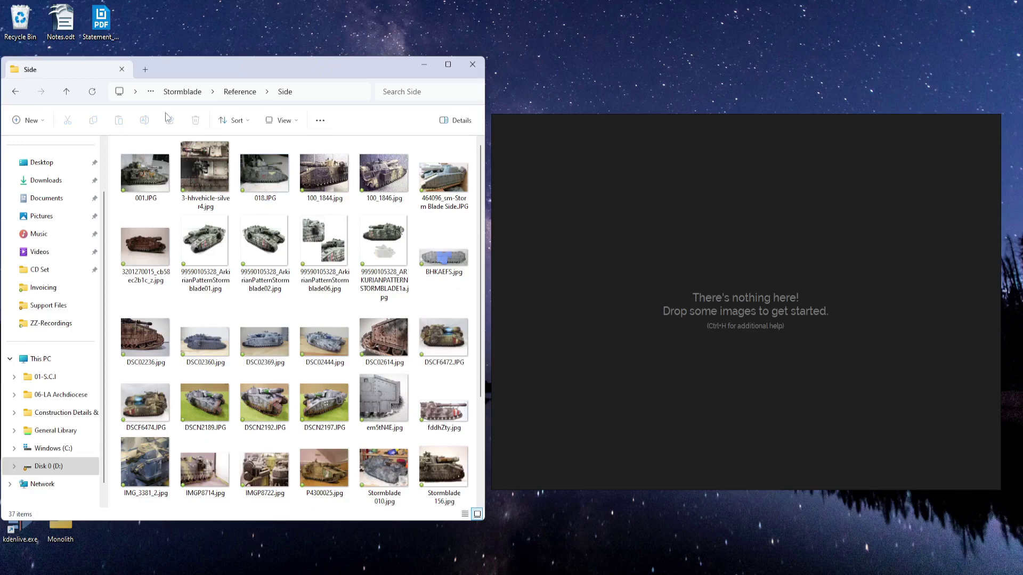
click(16, 92)
double_click(213, 171)
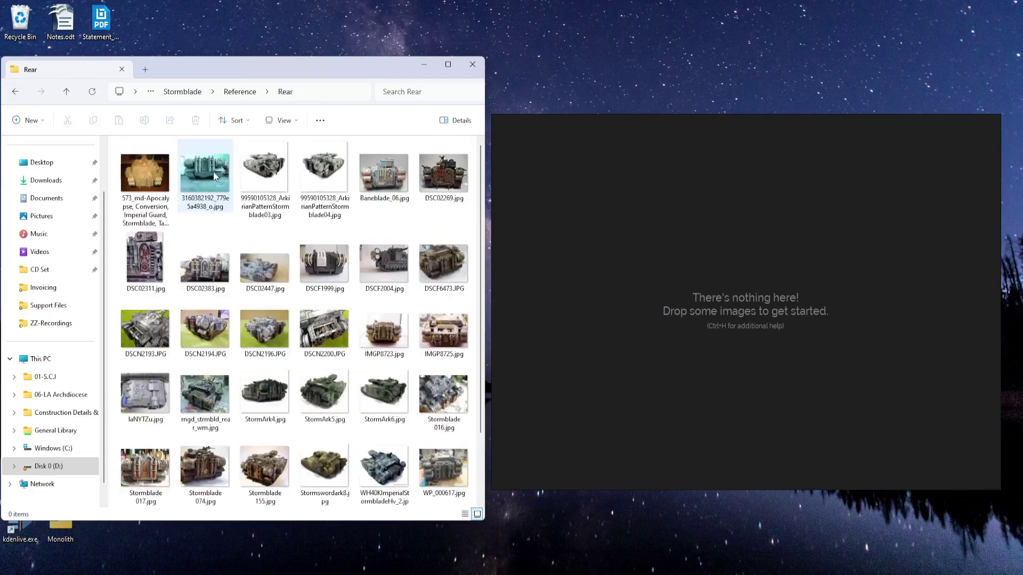
click(15, 91)
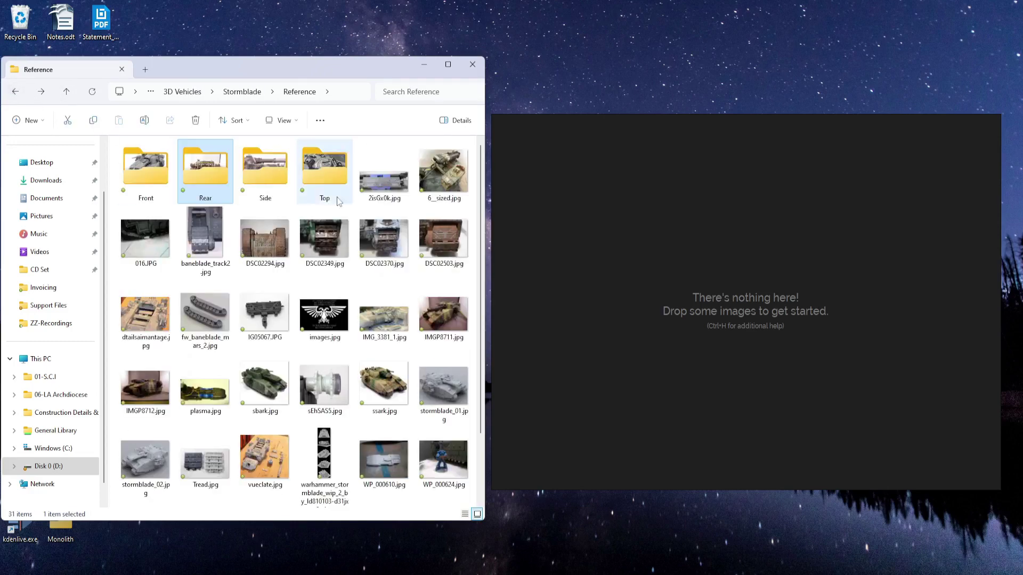
double_click(333, 167)
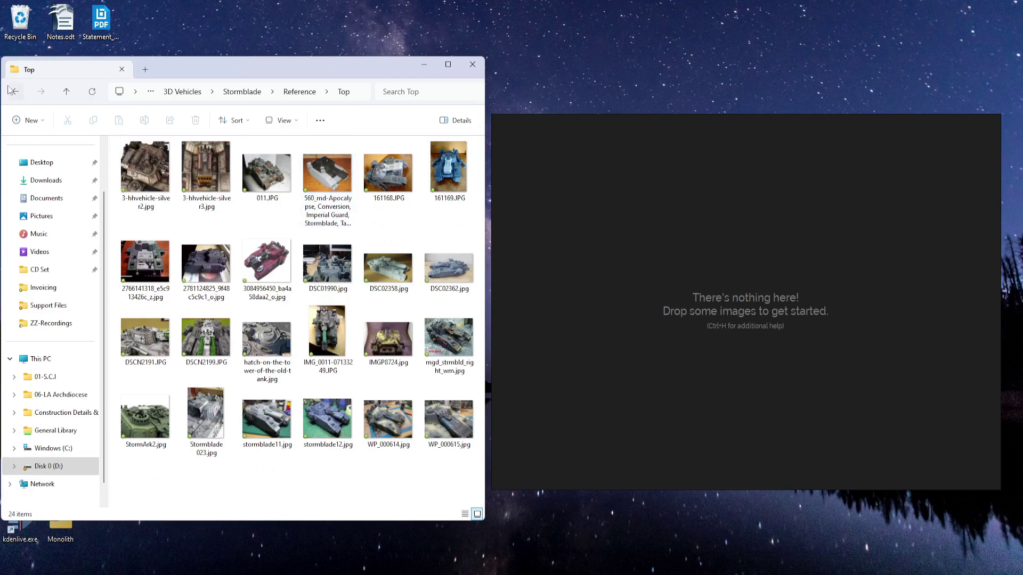
click(13, 91)
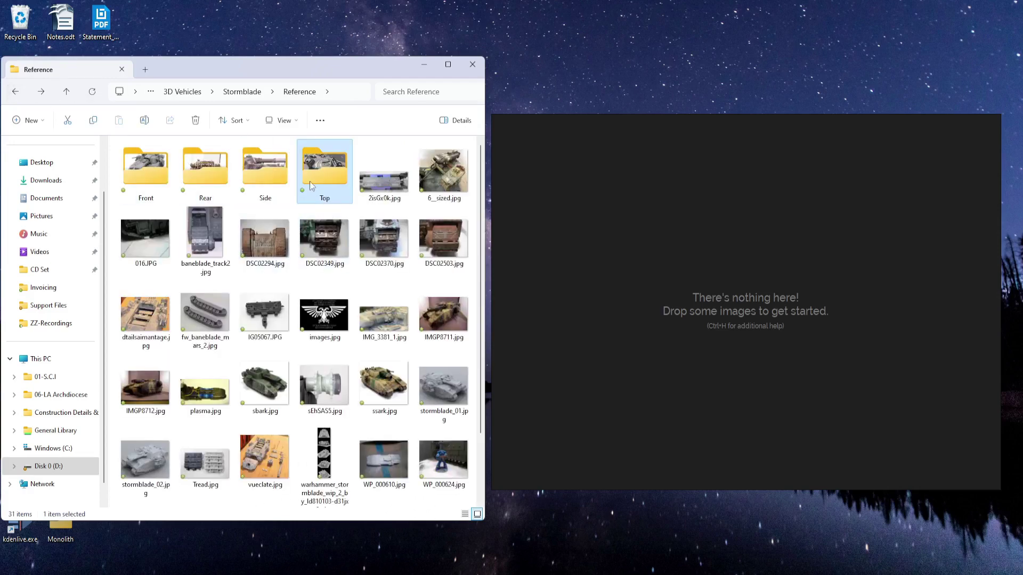
double_click(167, 176)
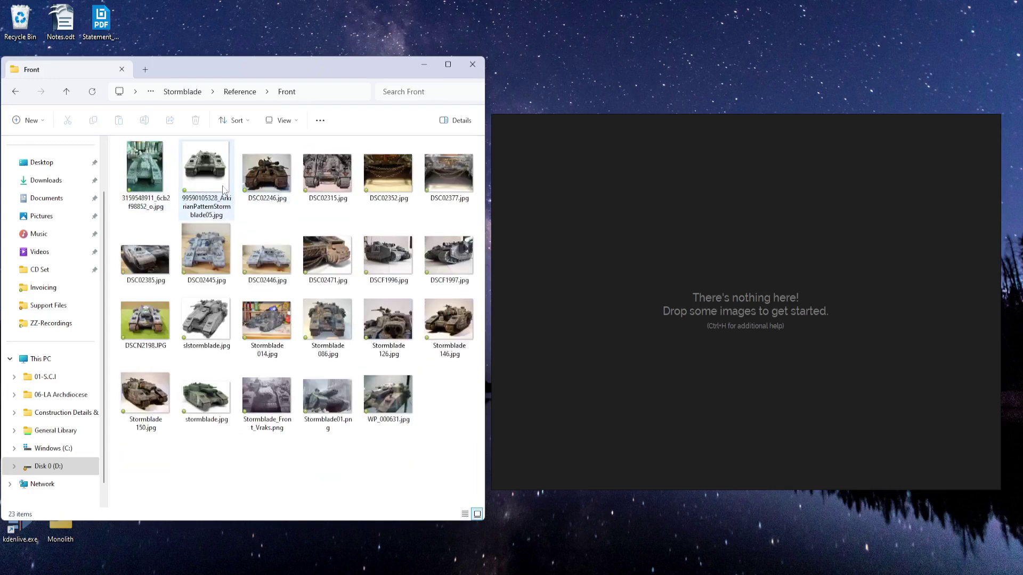
- Add the first Front tank photo to the board, scale it down, and keep it upright
drag(152, 170, 647, 291)
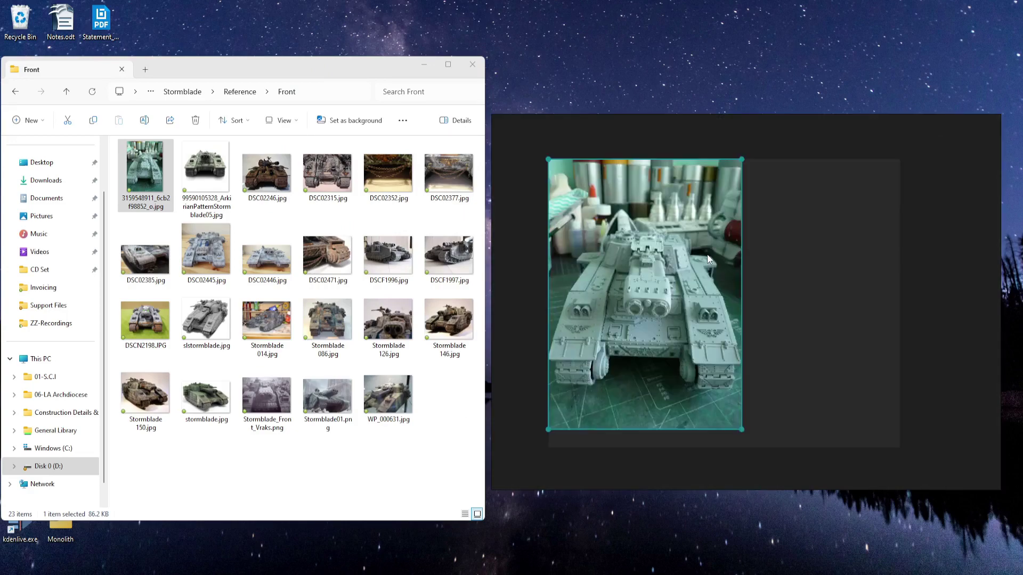
drag(743, 427, 705, 352)
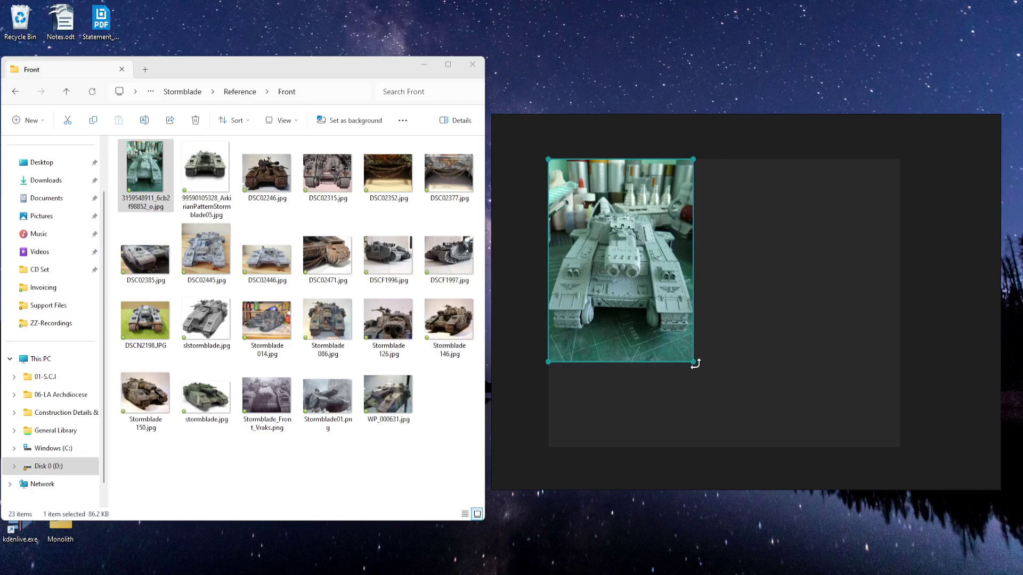
drag(695, 364, 659, 345)
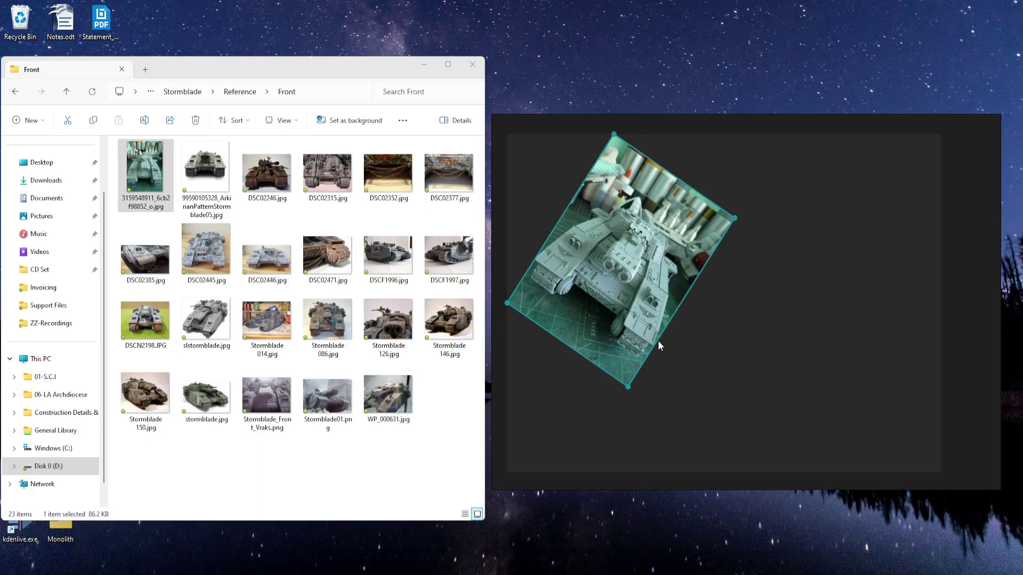
key(ctrl+z)
scroll(625, 302, down, 2)
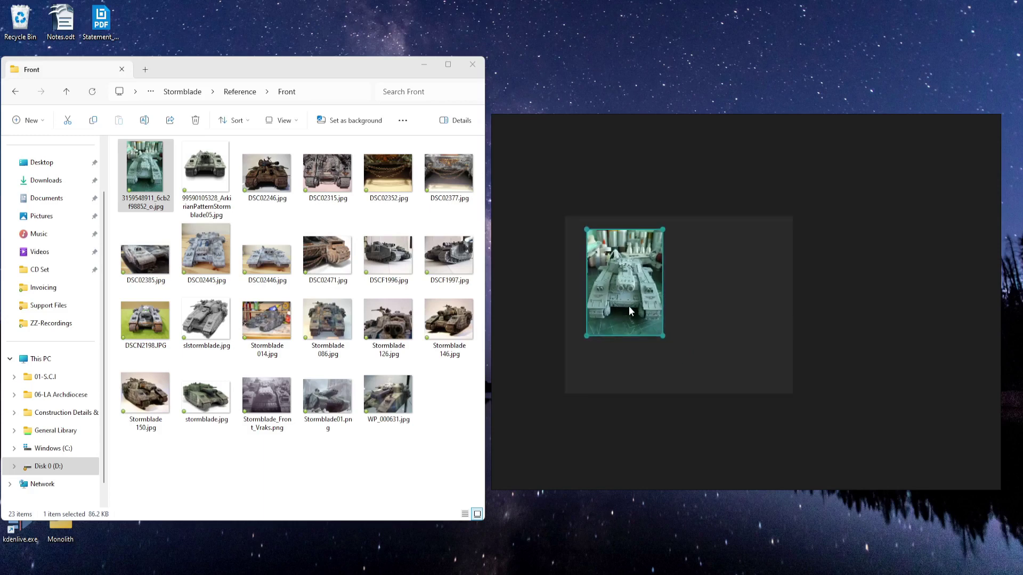
scroll(629, 308, up, 3)
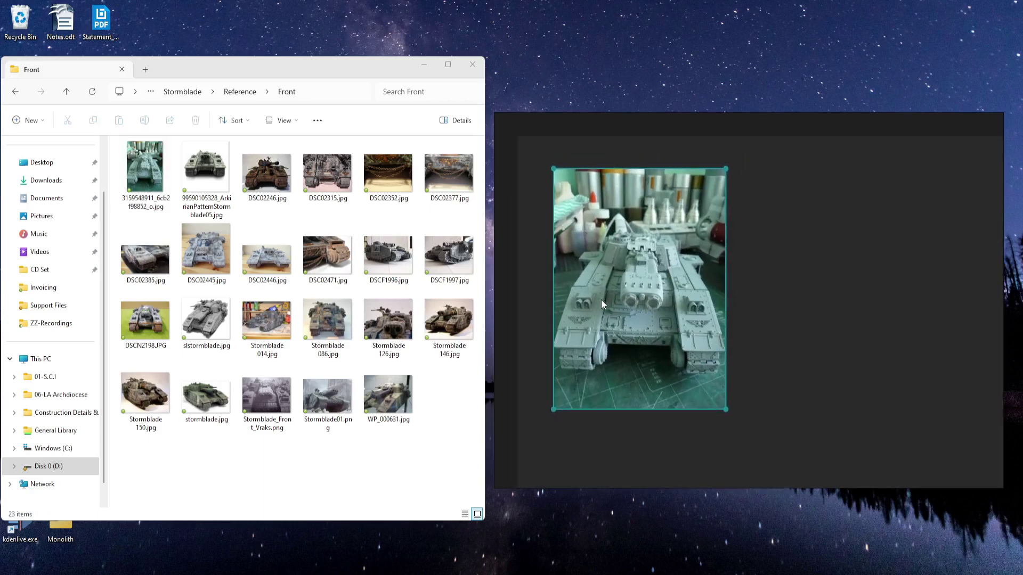
click(797, 324)
- Drag eight photos from the Front folder onto the board beside the large tank photo
drag(323, 474, 150, 316)
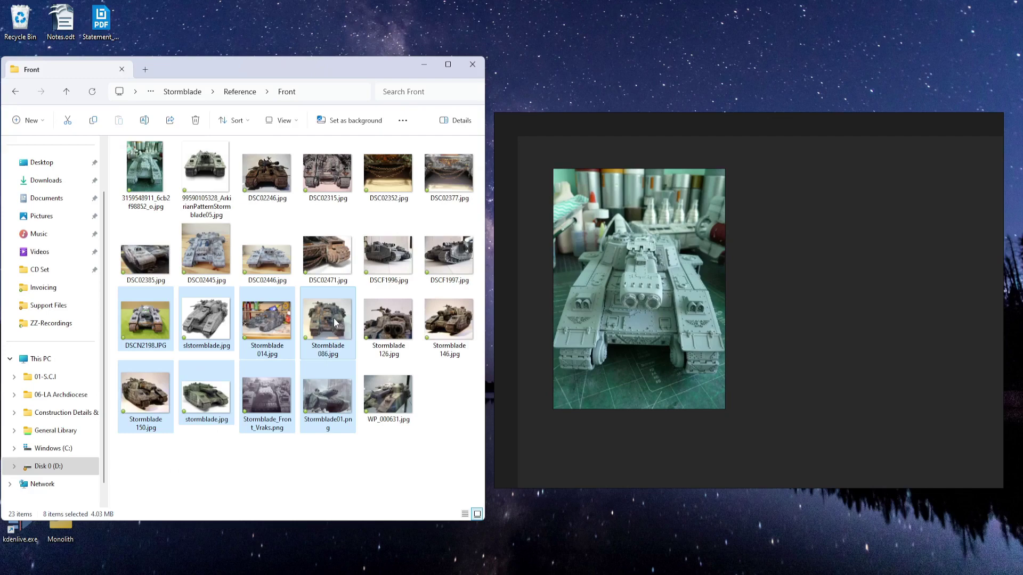
drag(335, 322, 773, 315)
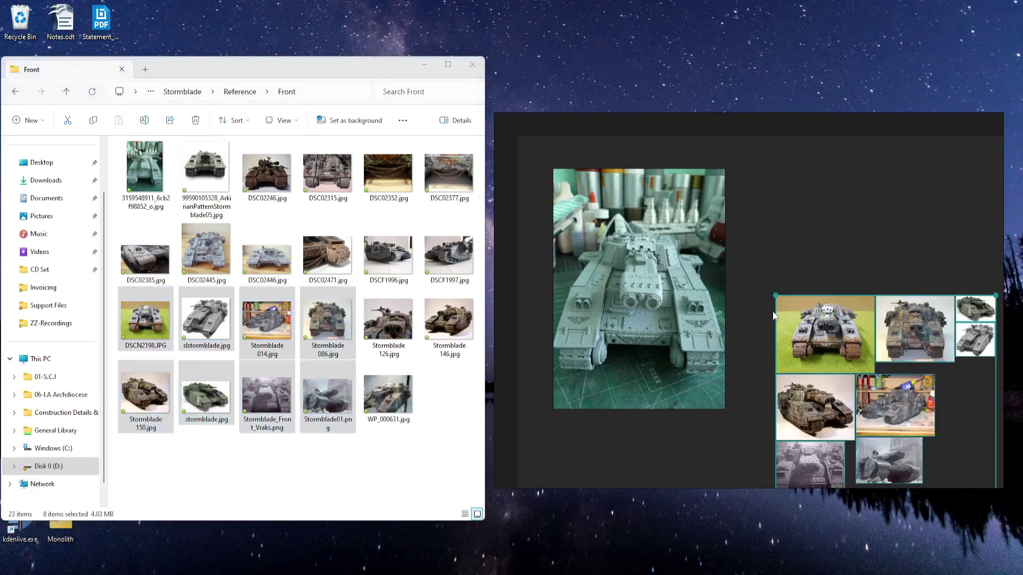
scroll(774, 315, down, 3)
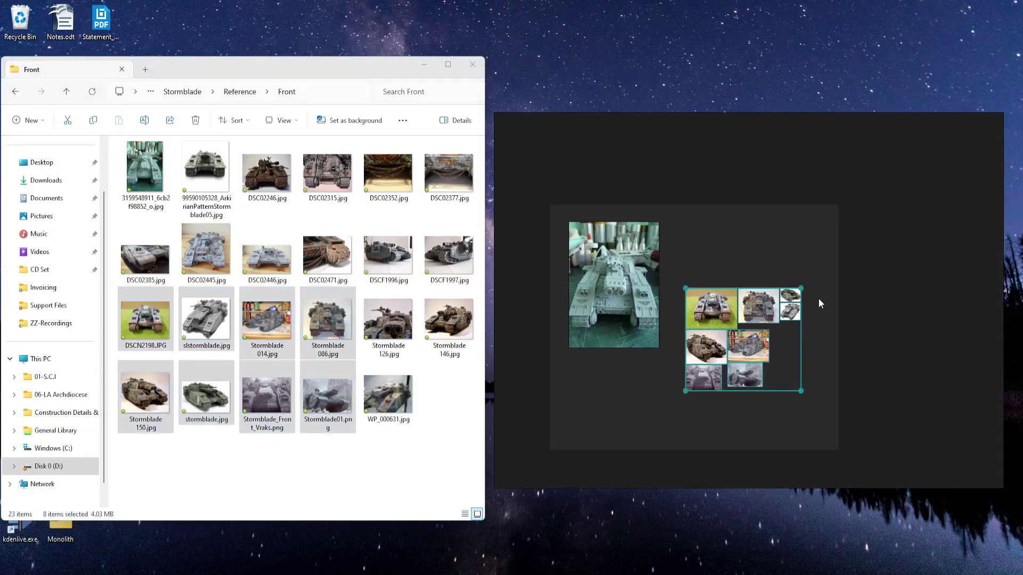
click(797, 437)
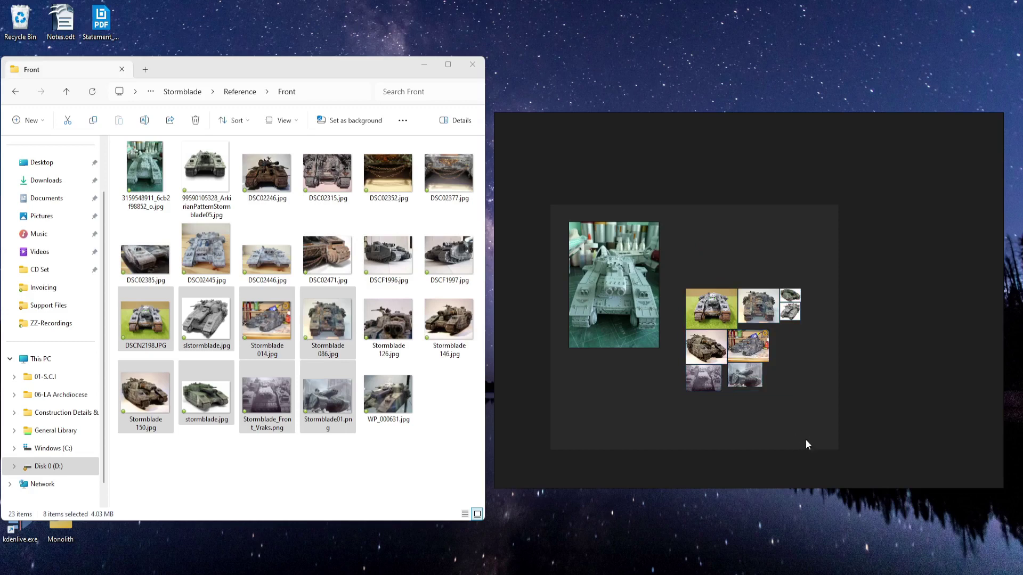
- Pack the tank photo and the eight new photos into an optimal arrangement
drag(818, 434, 582, 223)
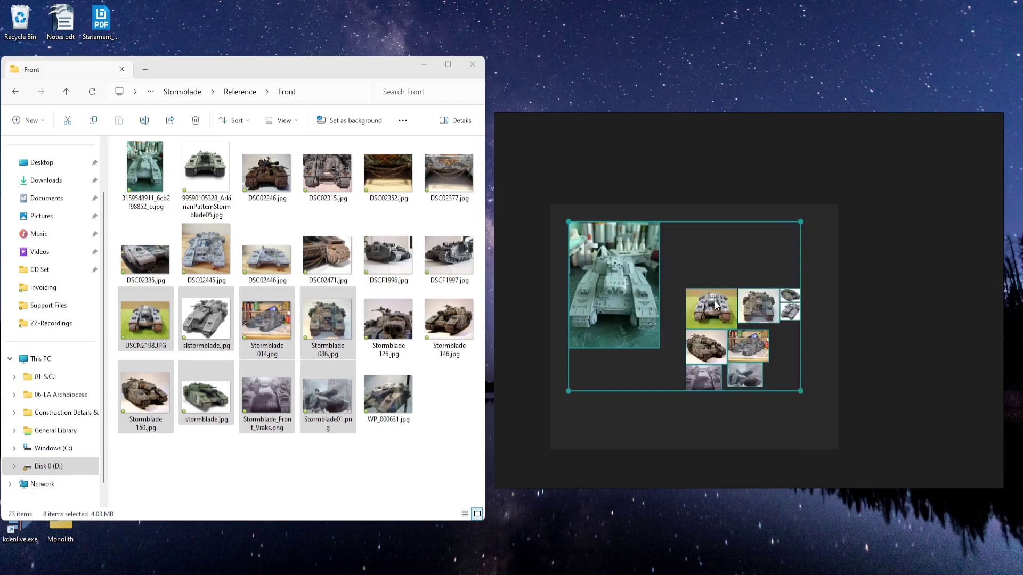
key(ctrl+p)
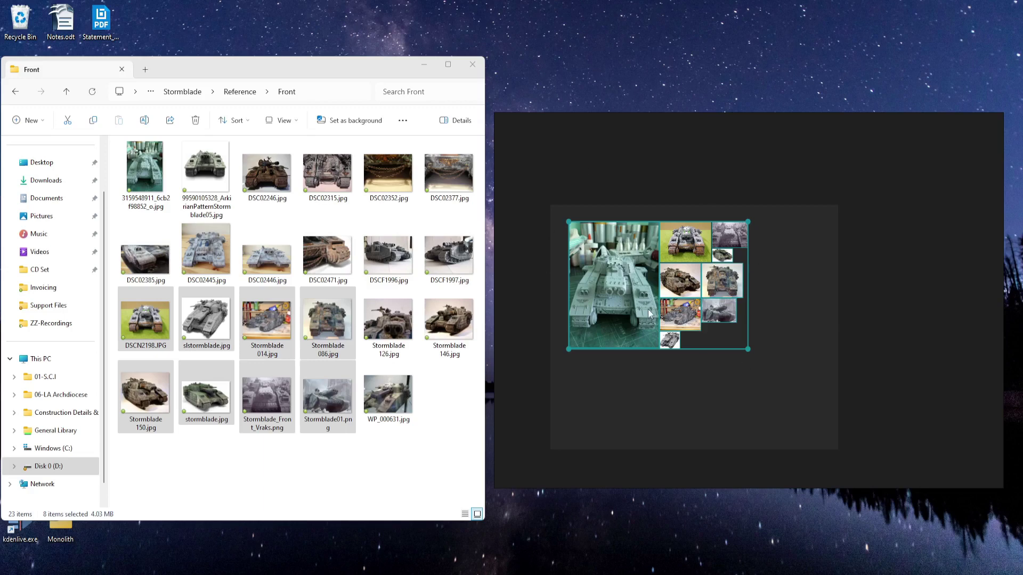
right_click(679, 385)
mouse_move(711, 316)
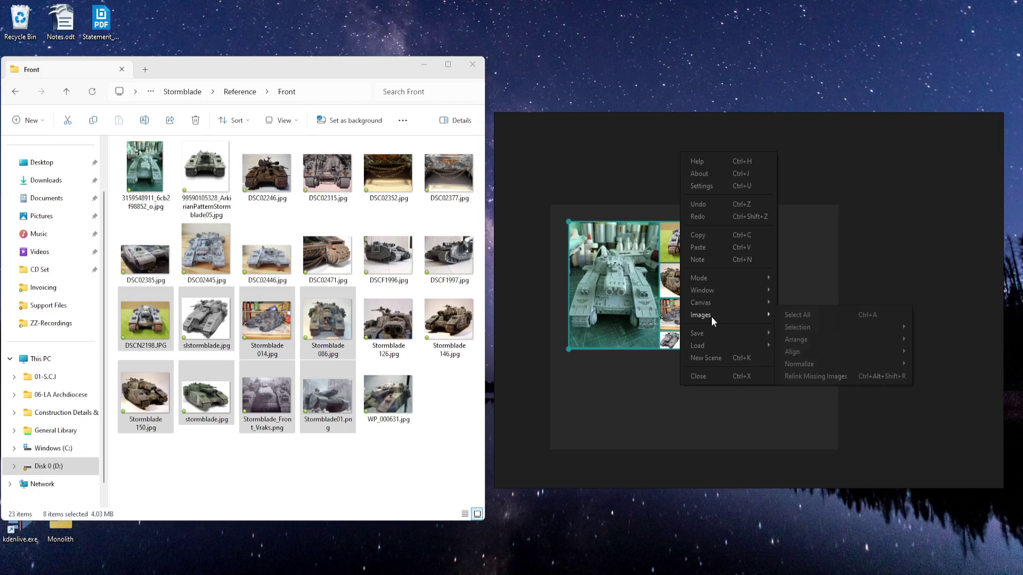
mouse_move(796, 341)
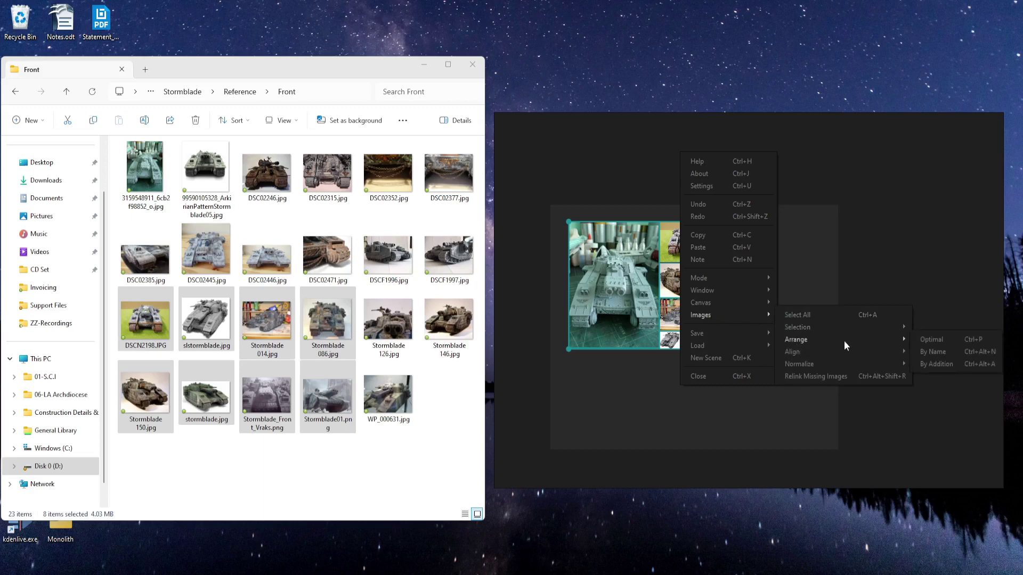
click(940, 346)
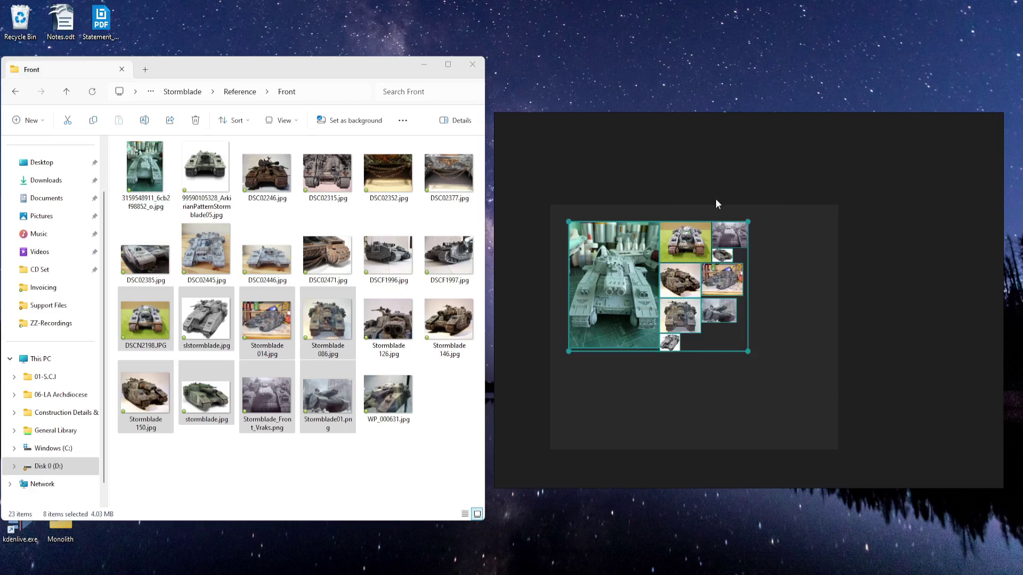
click(746, 388)
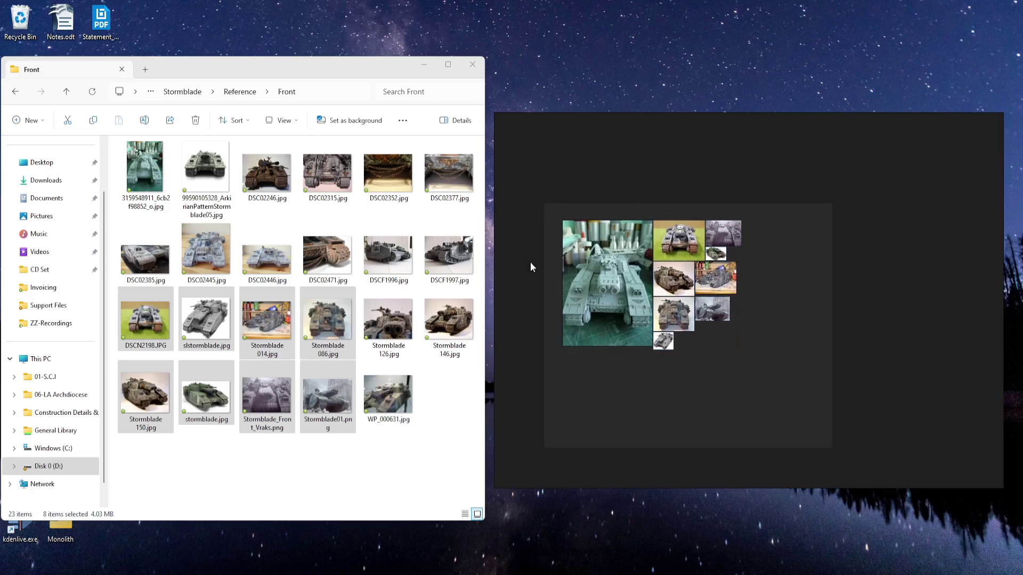
- Add a 'Front' text note and place it just above the front photo cluster
right_click(726, 372)
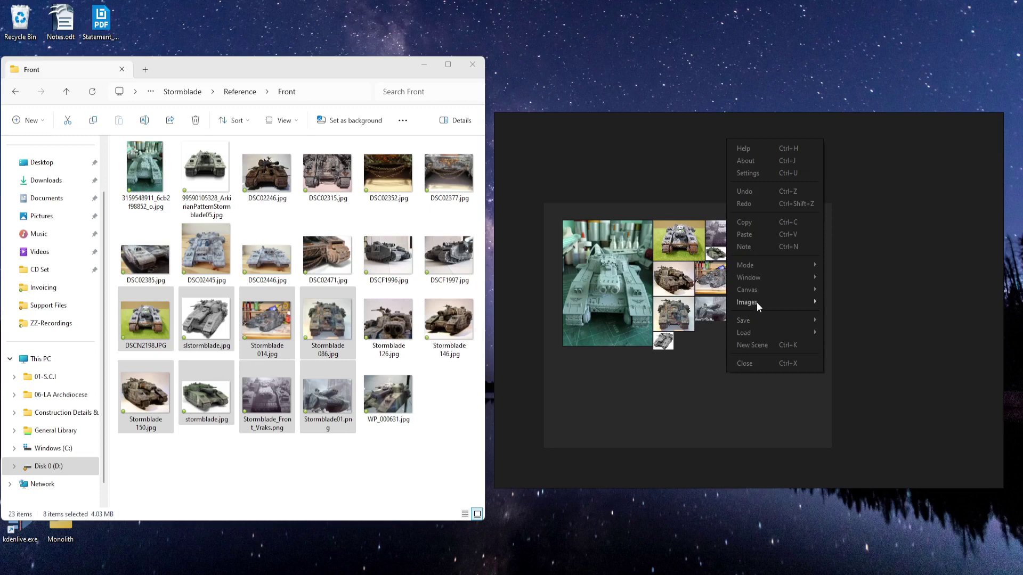
mouse_move(756, 302)
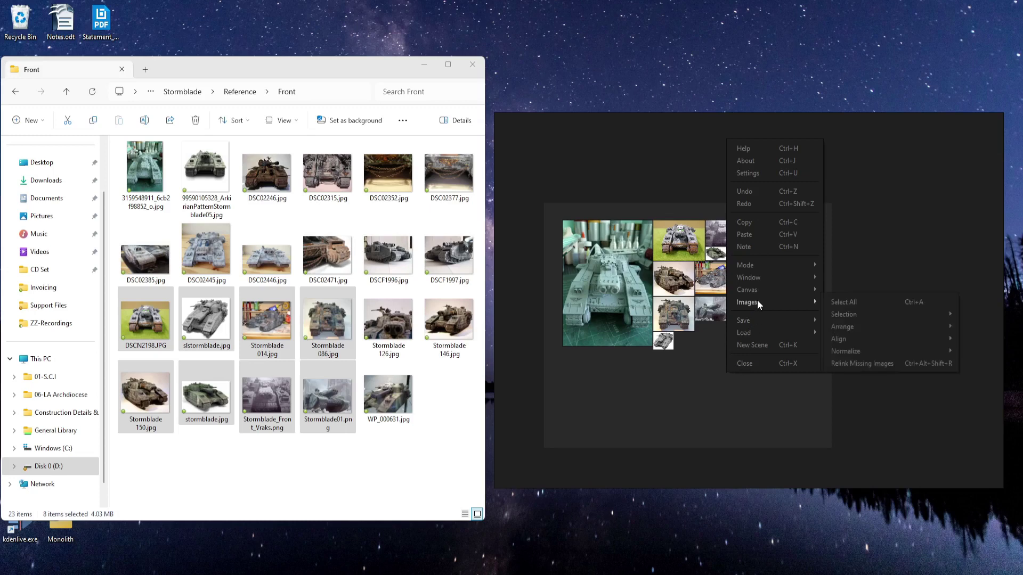
click(748, 247)
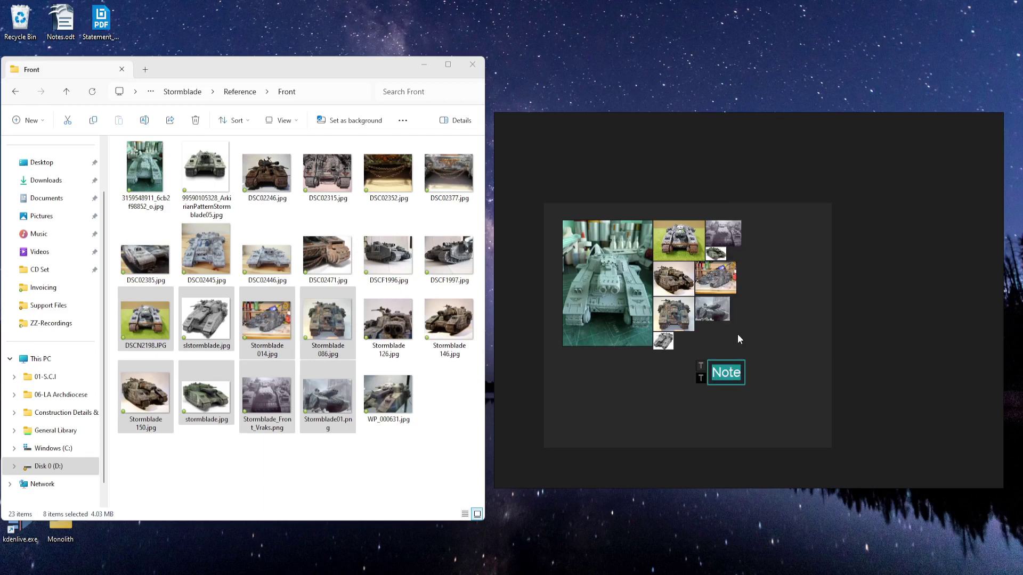
text(Front)
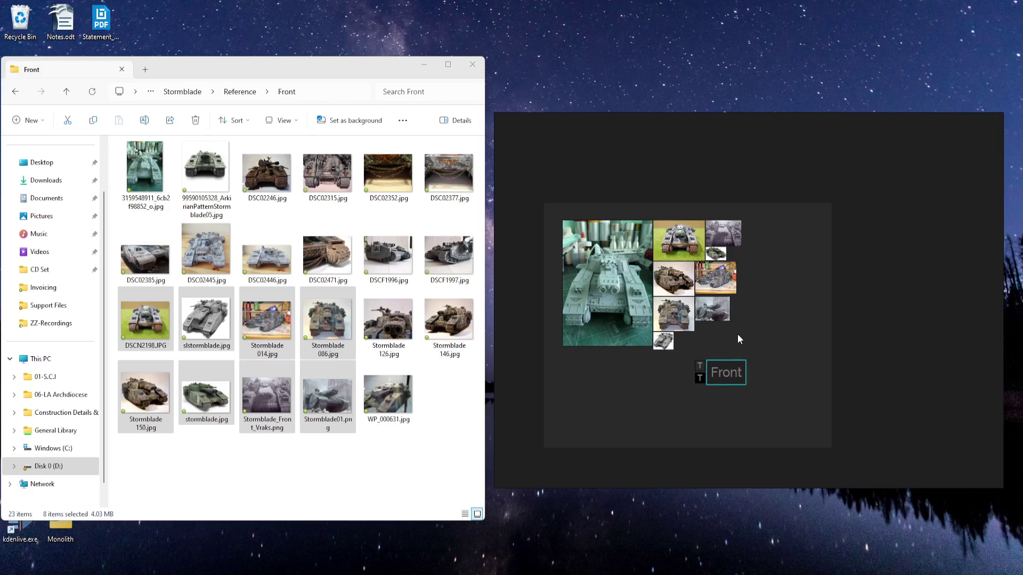
click(805, 334)
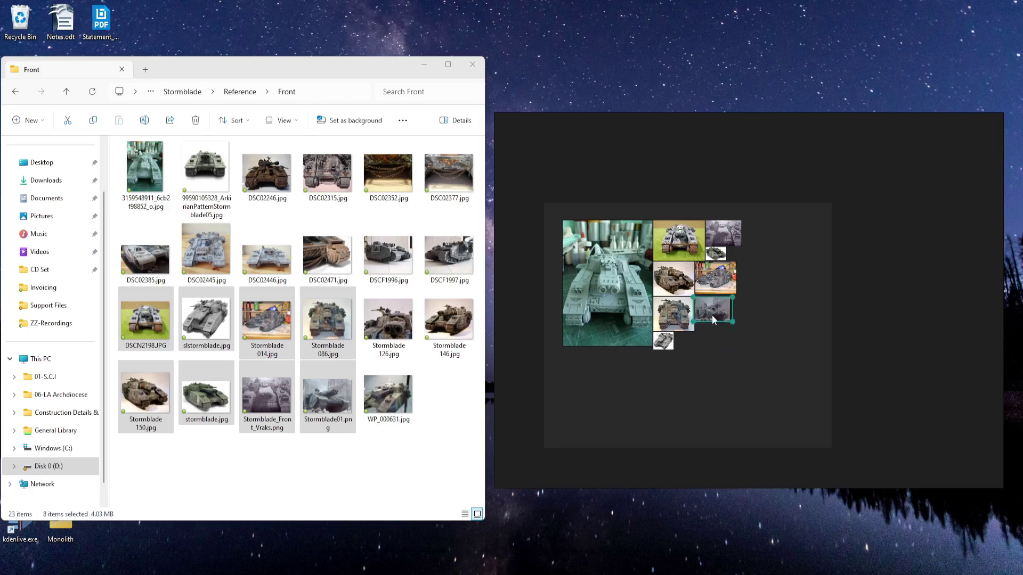
drag(711, 315, 649, 208)
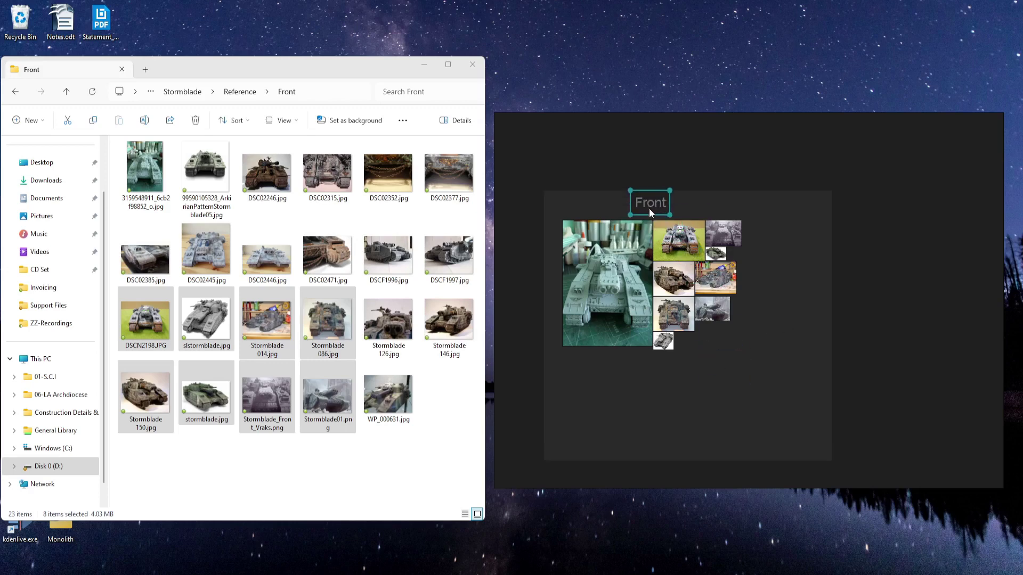
scroll(777, 256, down, 2)
drag(769, 233, 749, 242)
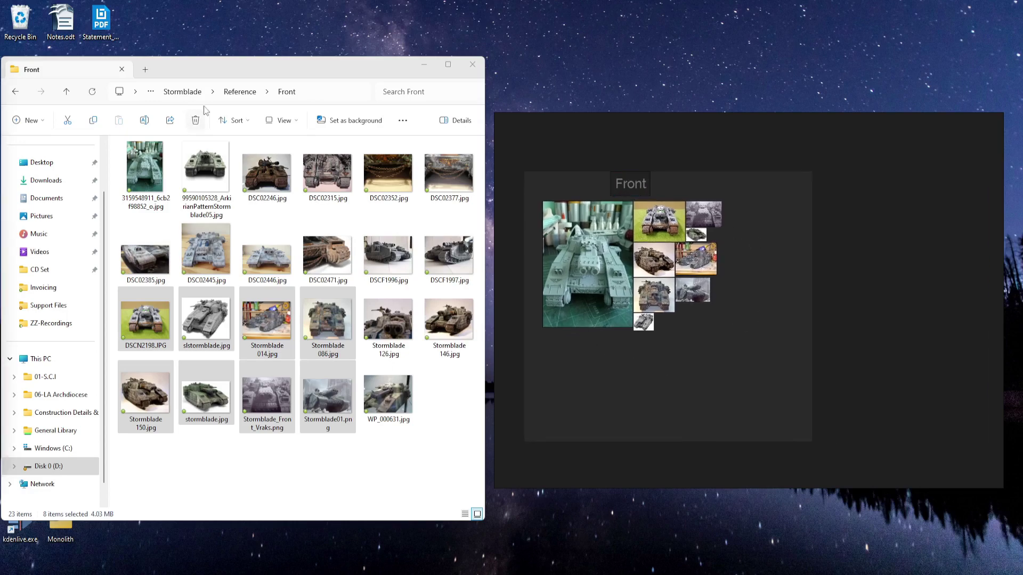
- Drag 11 photos from the Rear folder onto the board to the right of Front
click(239, 92)
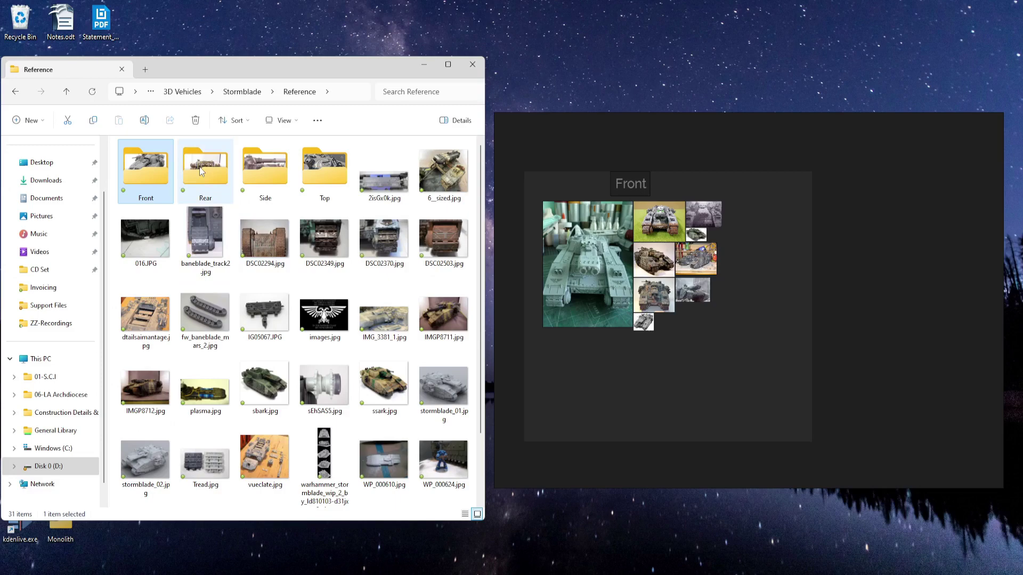
double_click(201, 171)
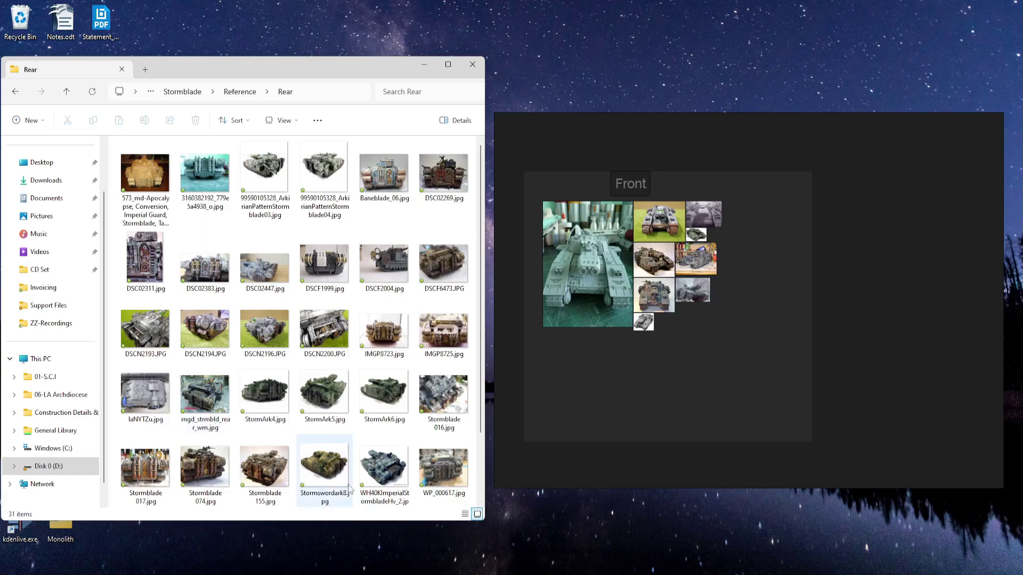
scroll(400, 461, down, 2)
drag(381, 465, 119, 288)
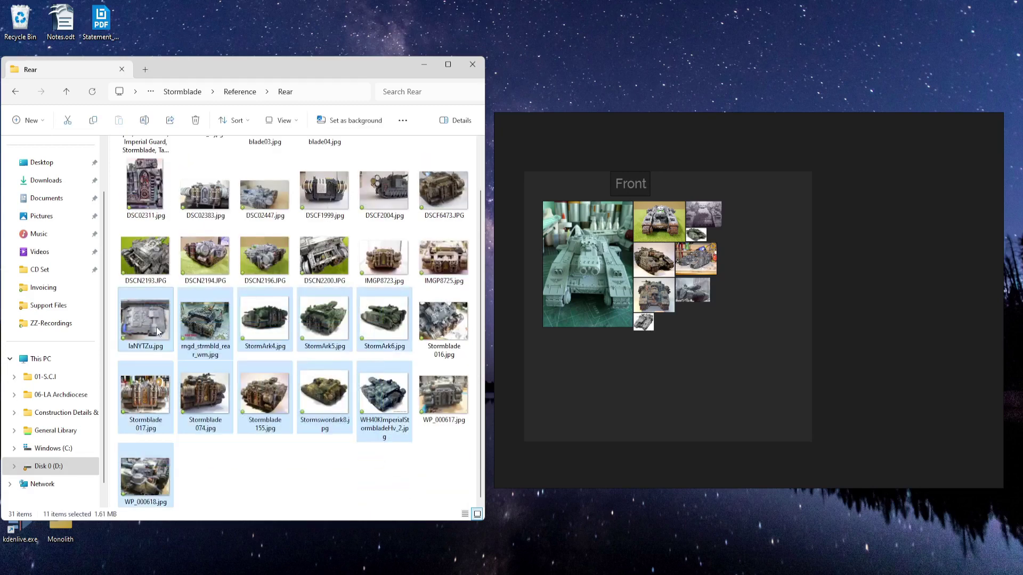
drag(208, 329, 789, 296)
click(798, 328)
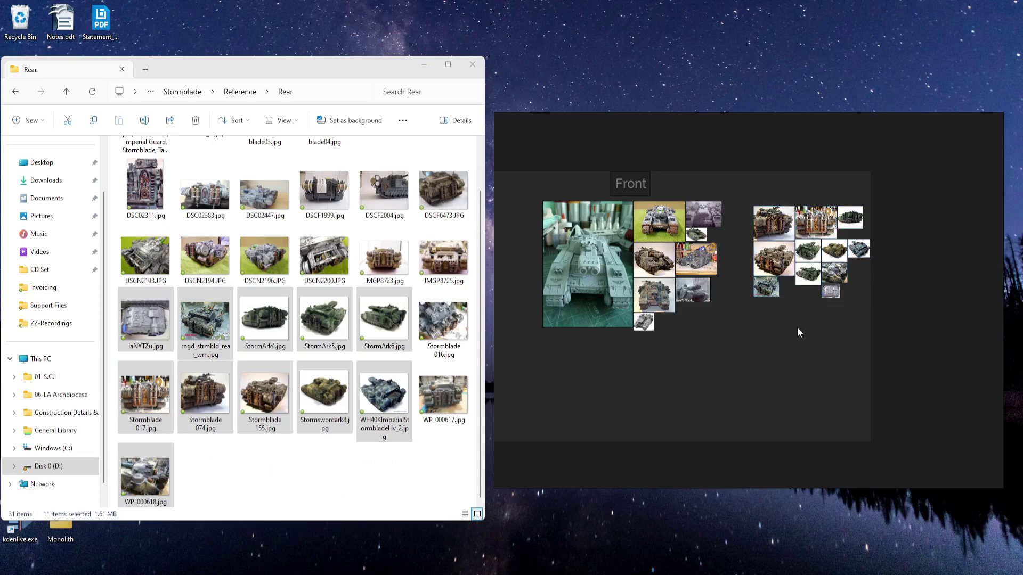
- Add a 'Rear' text note and move it above the rear photos
right_click(797, 327)
click(828, 434)
text(Rear)
click(814, 391)
drag(811, 336, 821, 198)
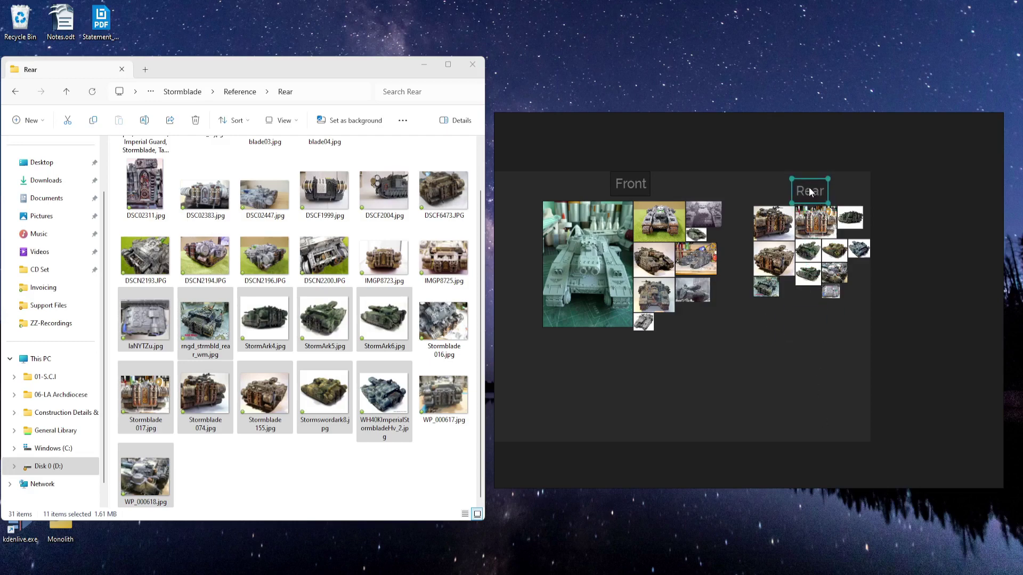
- Drag the 16 photos from the Side folder onto the board below the Front group
click(16, 93)
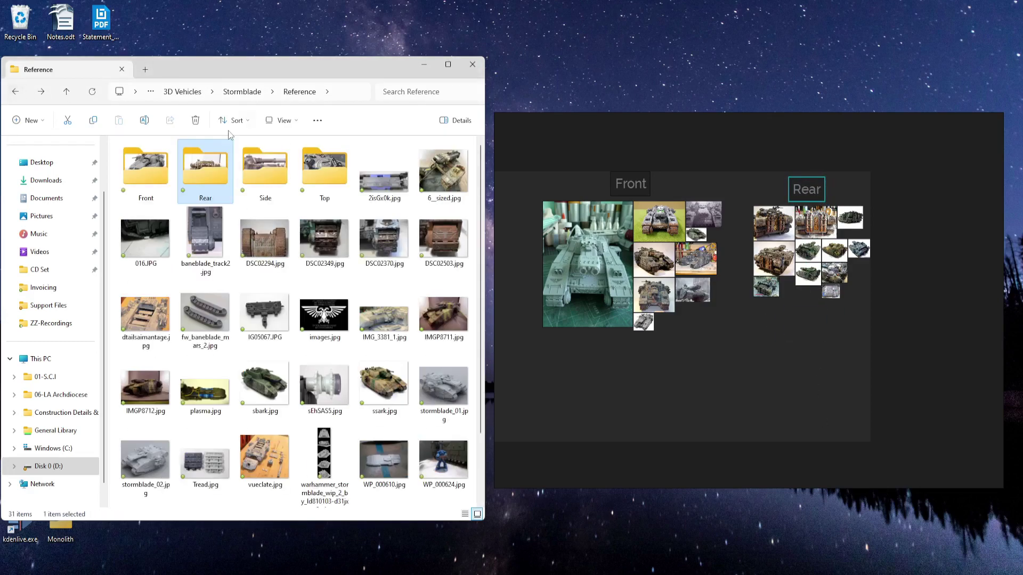
double_click(271, 174)
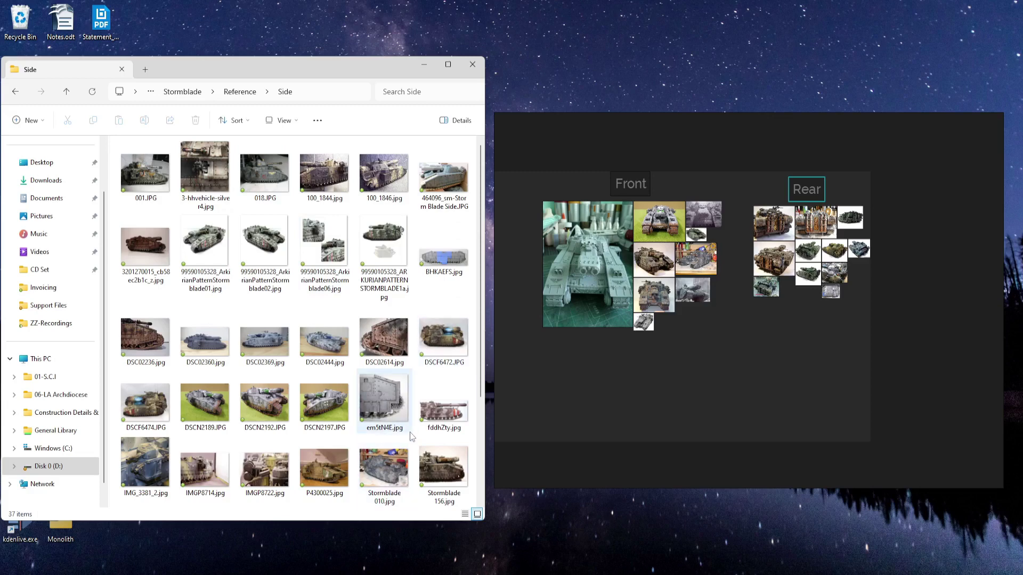
scroll(381, 387, down, 3)
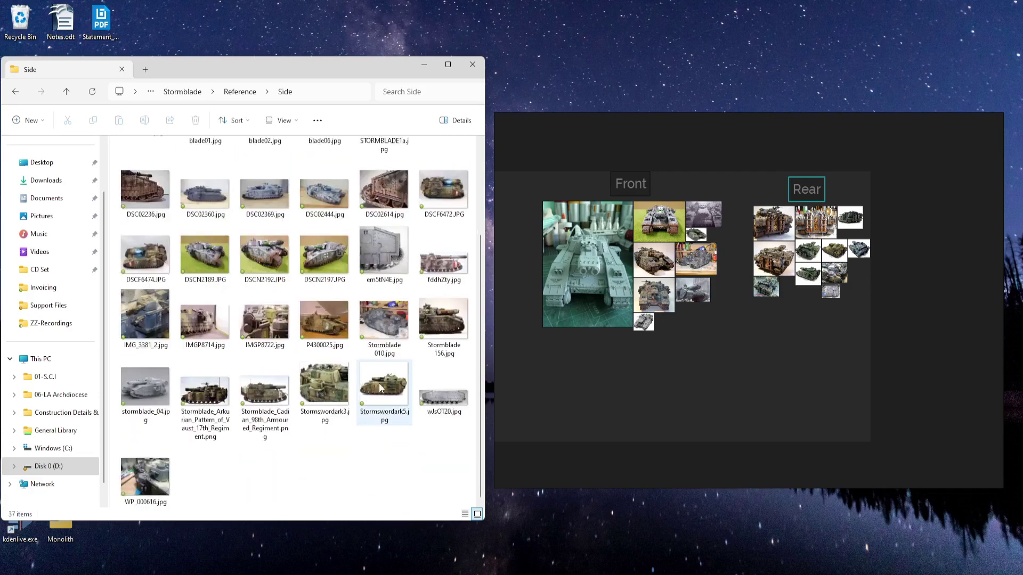
drag(381, 458, 138, 221)
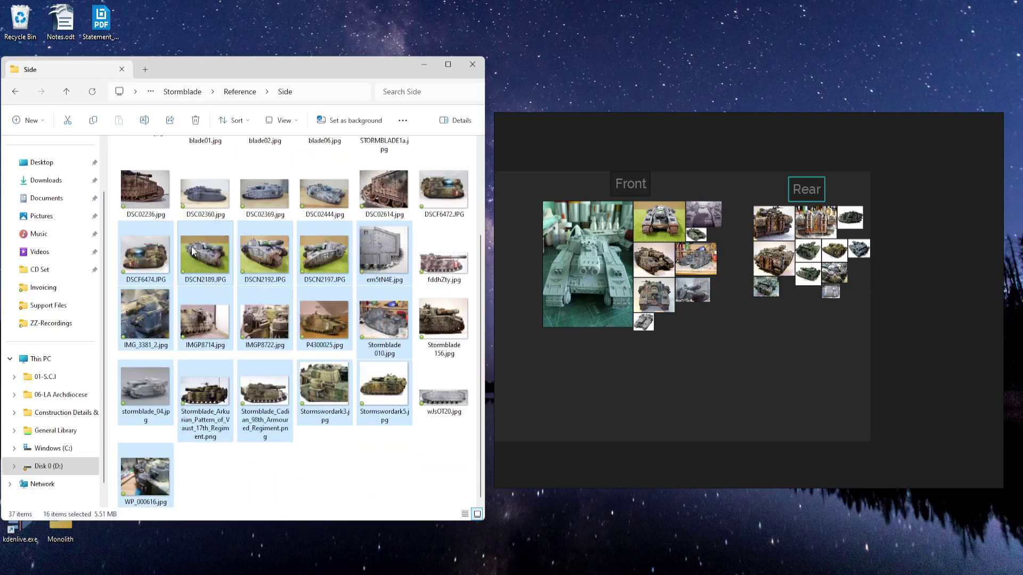
drag(193, 252, 597, 394)
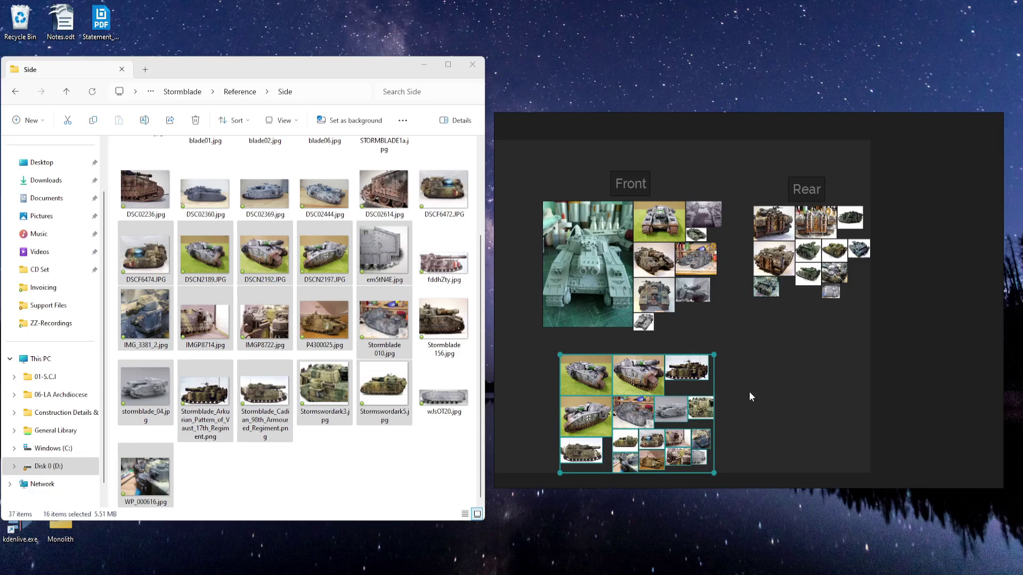
click(736, 411)
- Add a 'Side' note above the side photos and shift the labelled group down-left
right_click(752, 409)
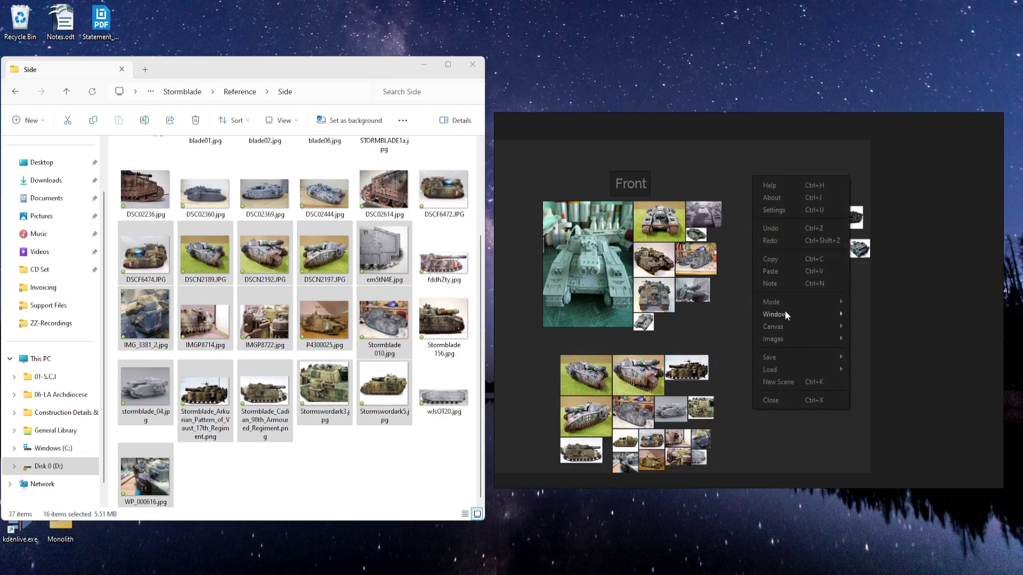
click(781, 280)
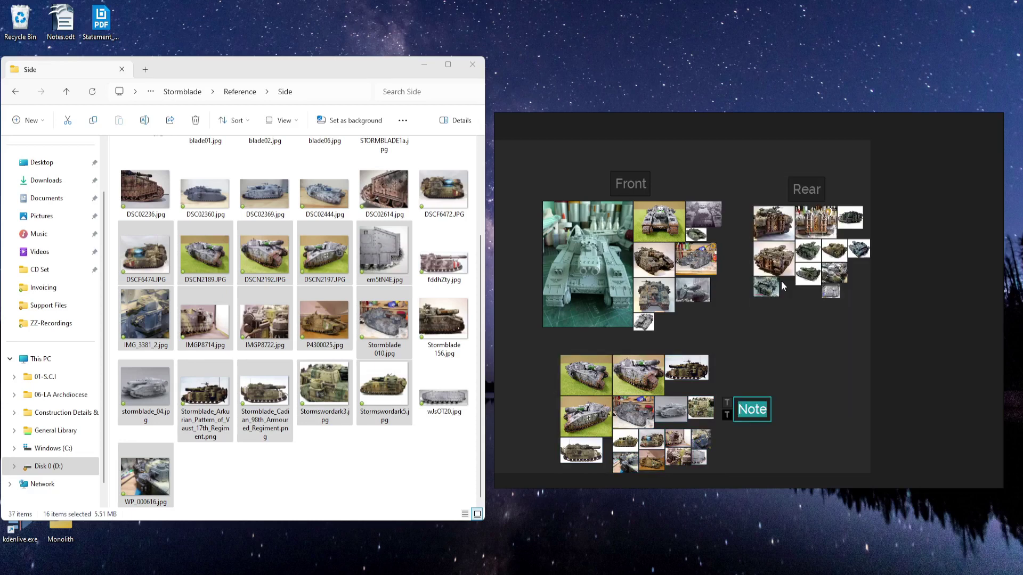
text(Side)
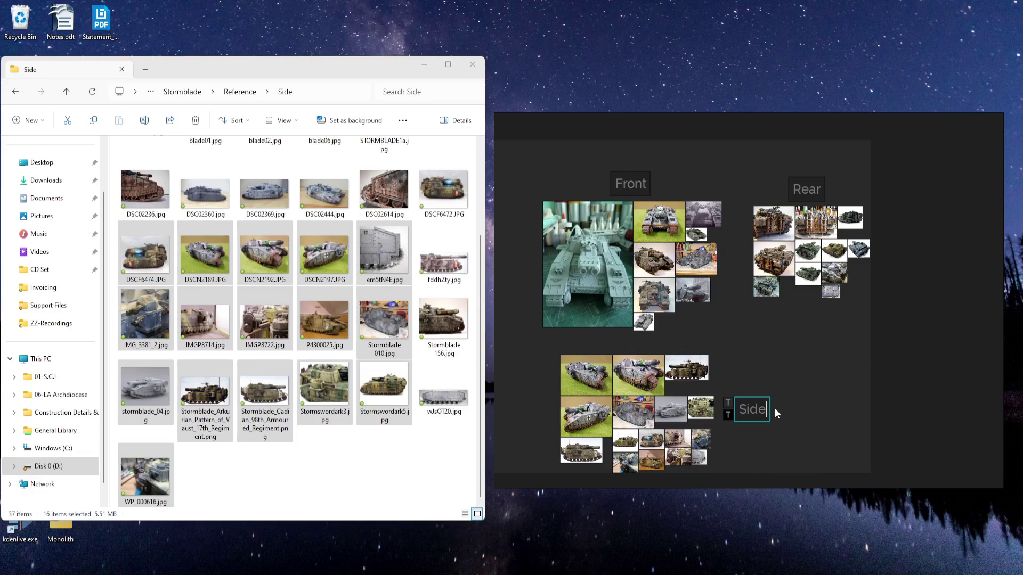
click(799, 406)
drag(759, 410, 629, 349)
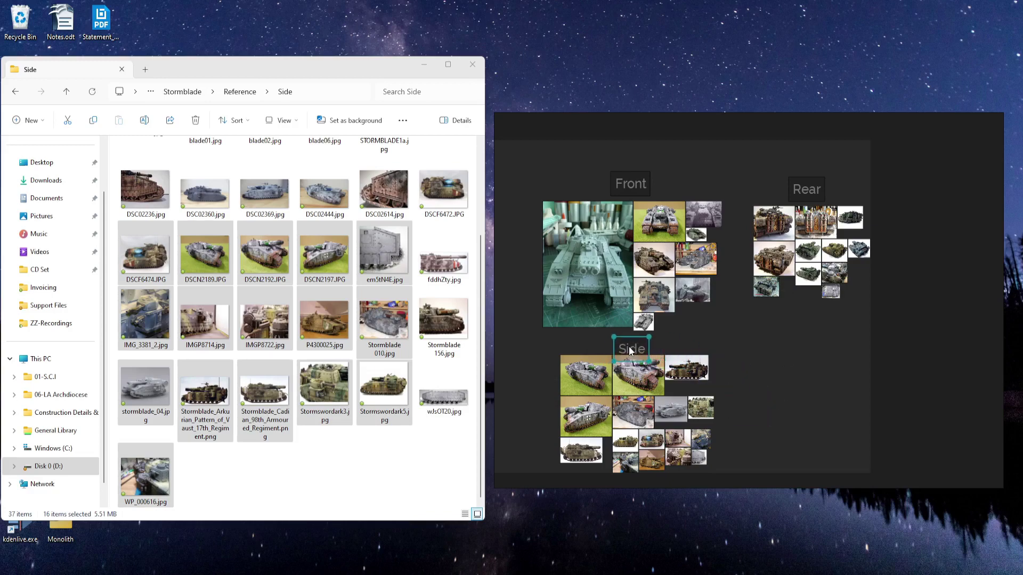
drag(745, 335, 556, 476)
drag(637, 350, 631, 379)
click(628, 392)
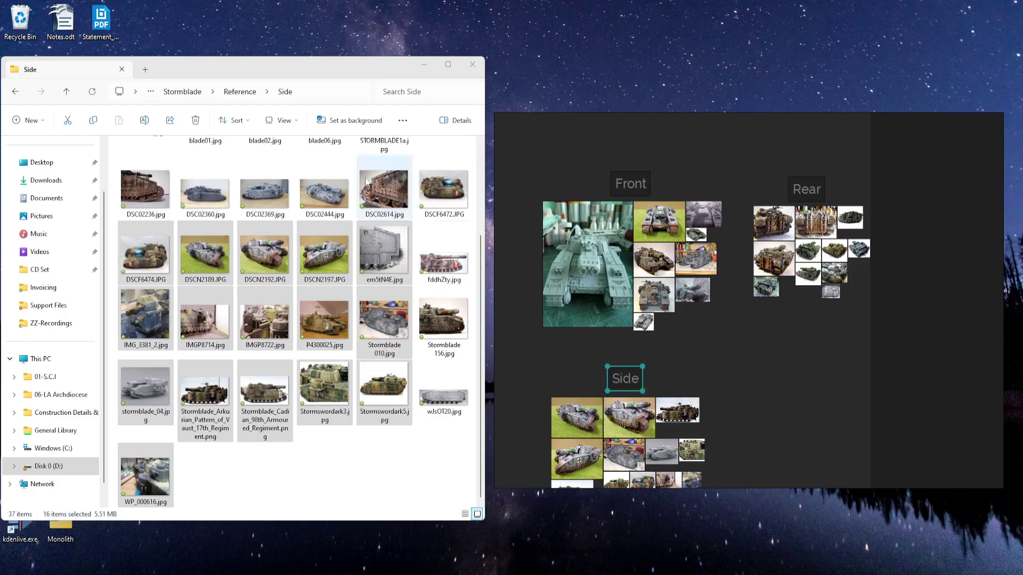
- Drag the 12 Top-folder photos onto the board's lower right
click(16, 91)
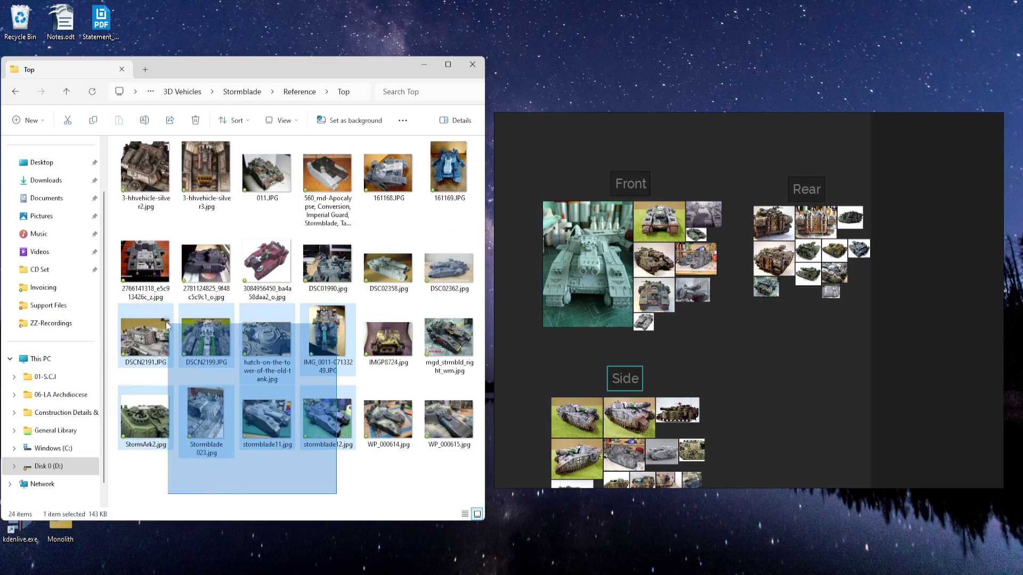
drag(167, 326, 131, 230)
drag(261, 270, 792, 398)
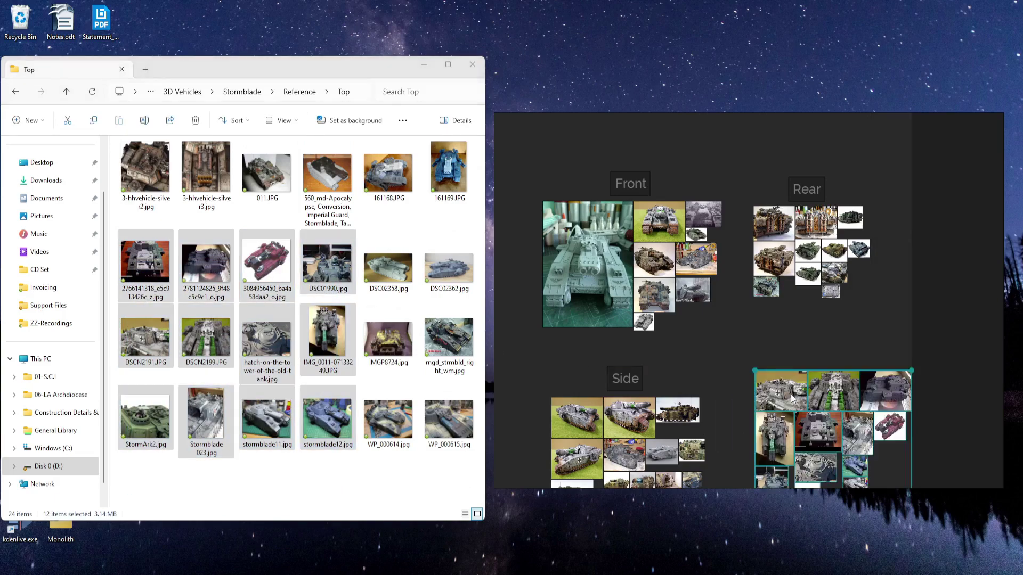
- Label the new cluster with a 'Top' note placed above the top photos
right_click(787, 351)
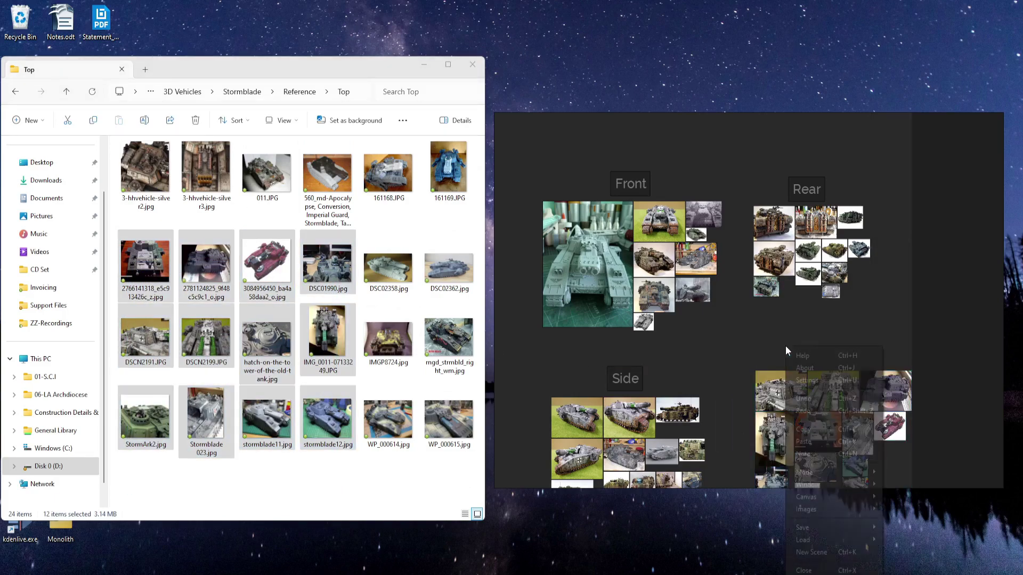
click(813, 454)
text(Top)
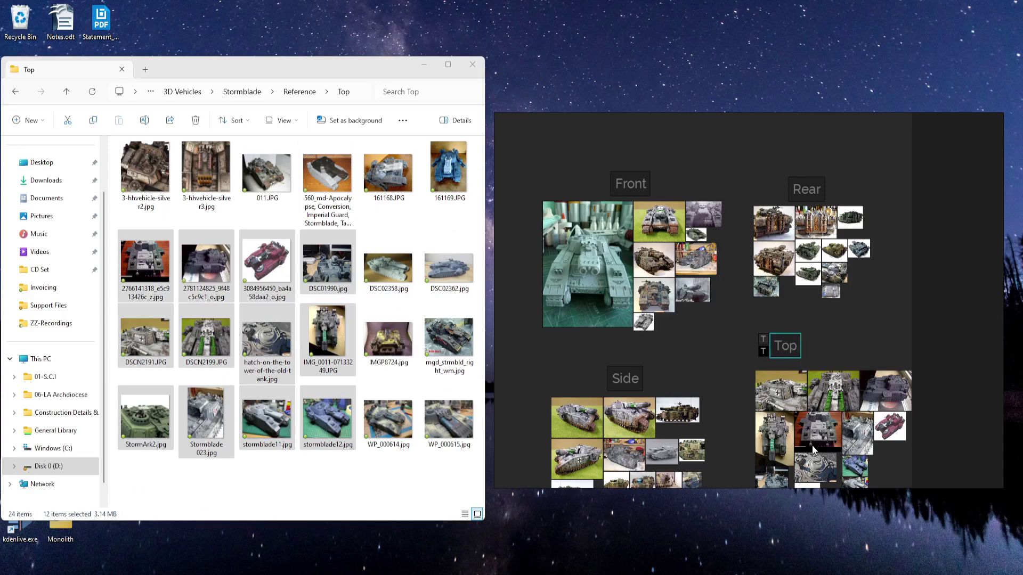
click(875, 336)
drag(789, 345, 824, 350)
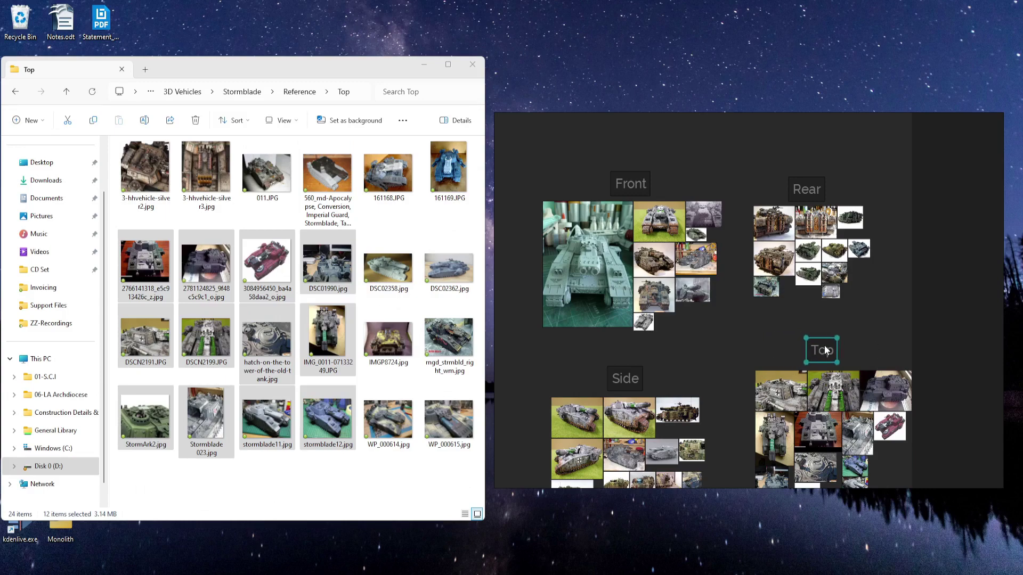
scroll(702, 306, down, 3)
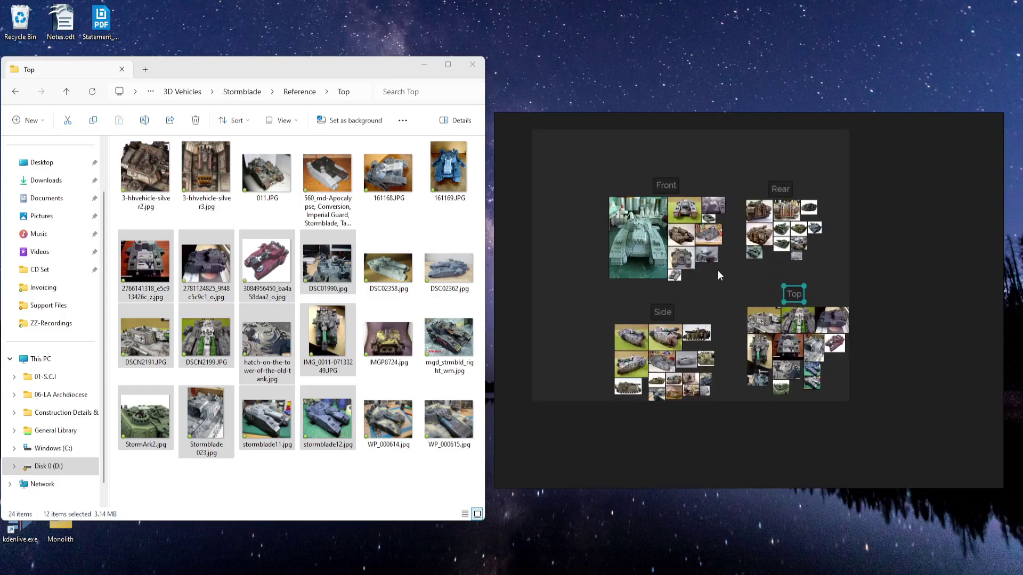
drag(718, 275, 730, 303)
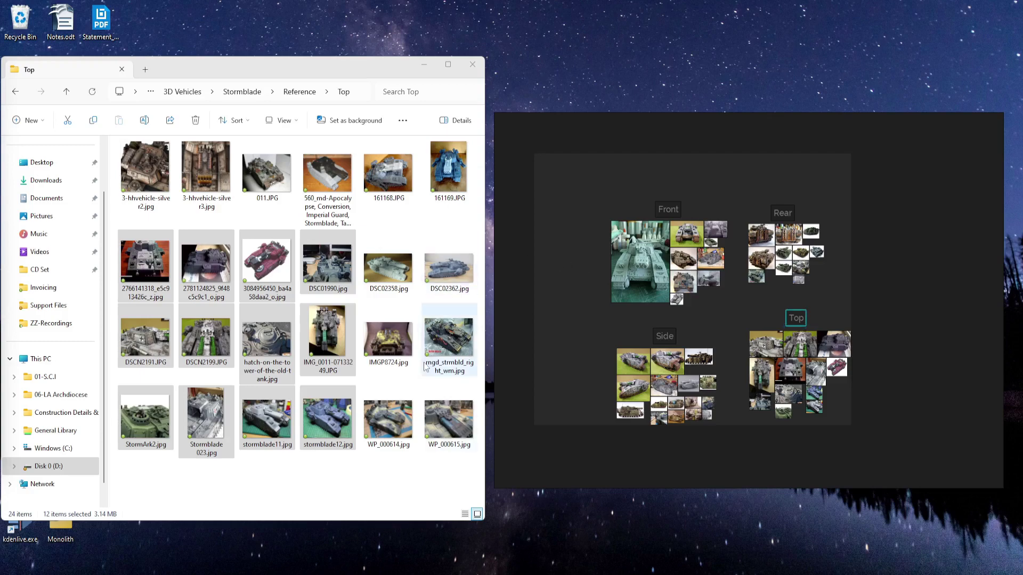
- Drag a dark Stormblade photo from the Firefox image results onto the board beside the Side group
click(504, 557)
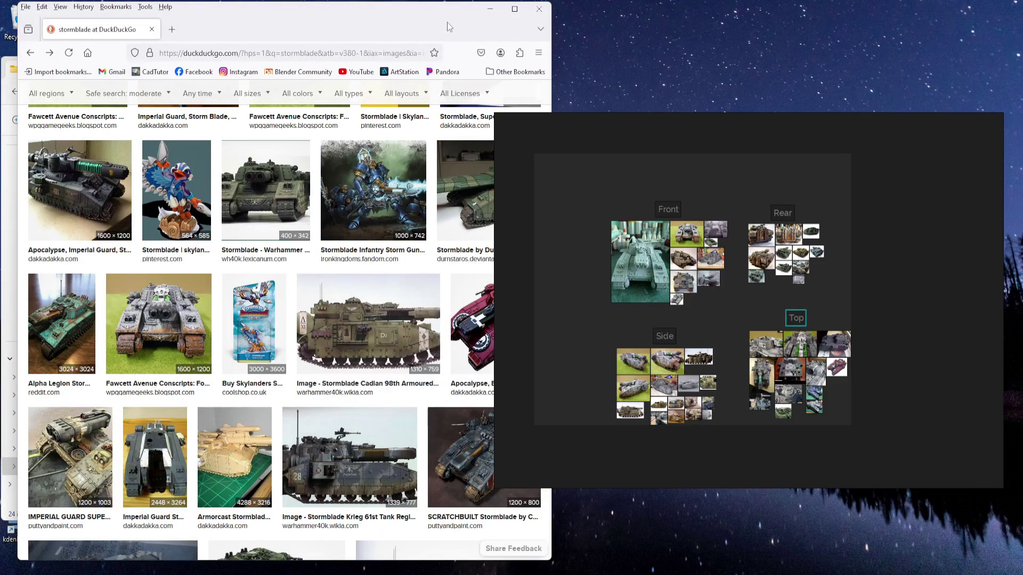
drag(454, 29, 414, 29)
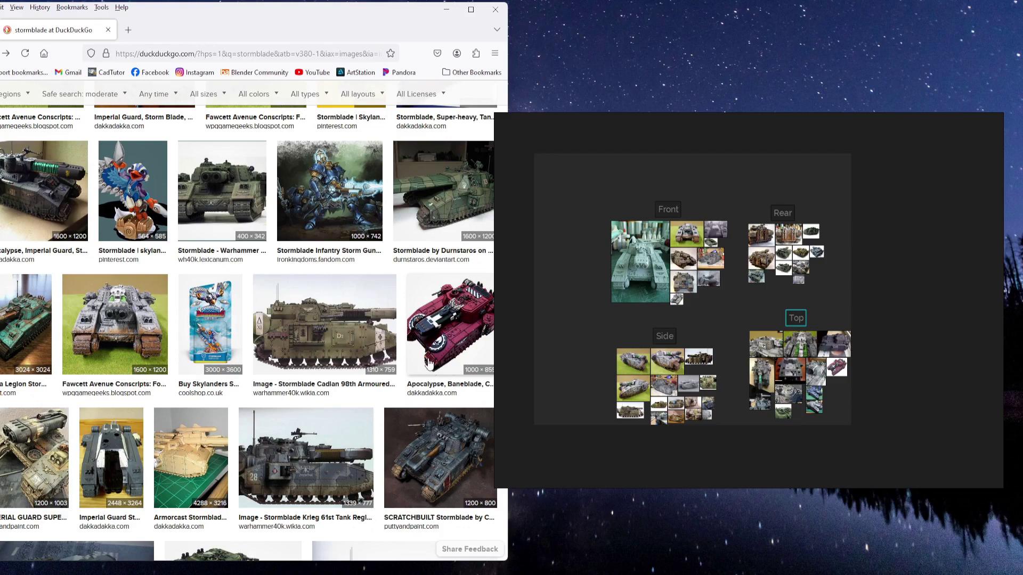
scroll(439, 339, down, 3)
drag(439, 339, 615, 363)
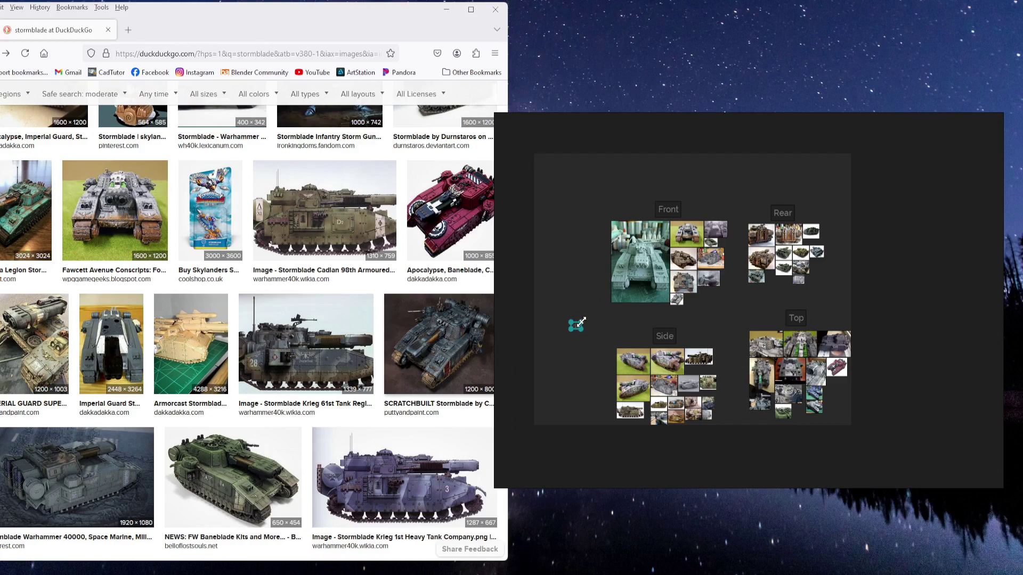
drag(604, 322, 594, 358)
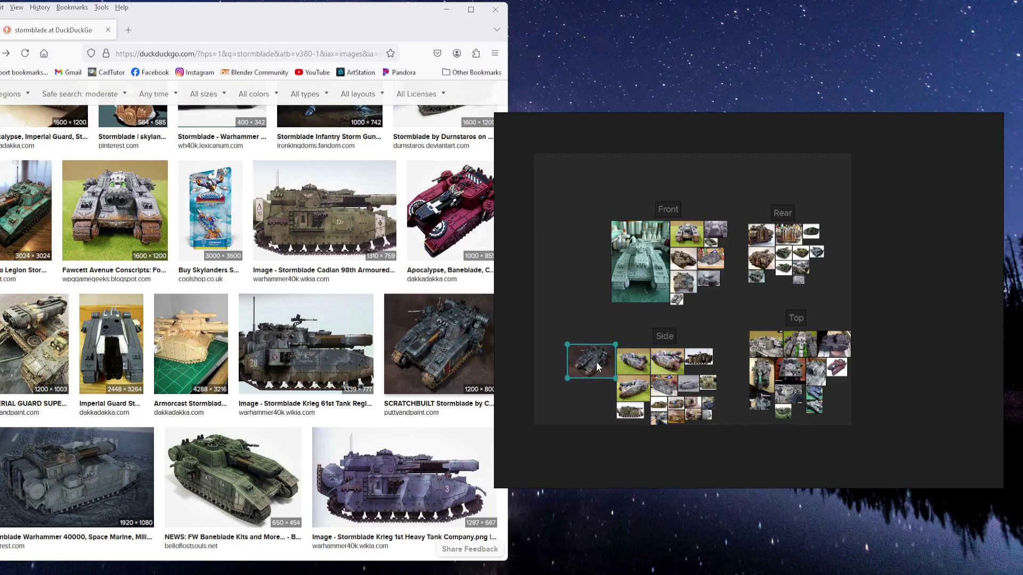
- Delete three small tank photos, including the small grey one, from the Side group
click(590, 324)
scroll(647, 331, up, 5)
scroll(676, 358, up, 3)
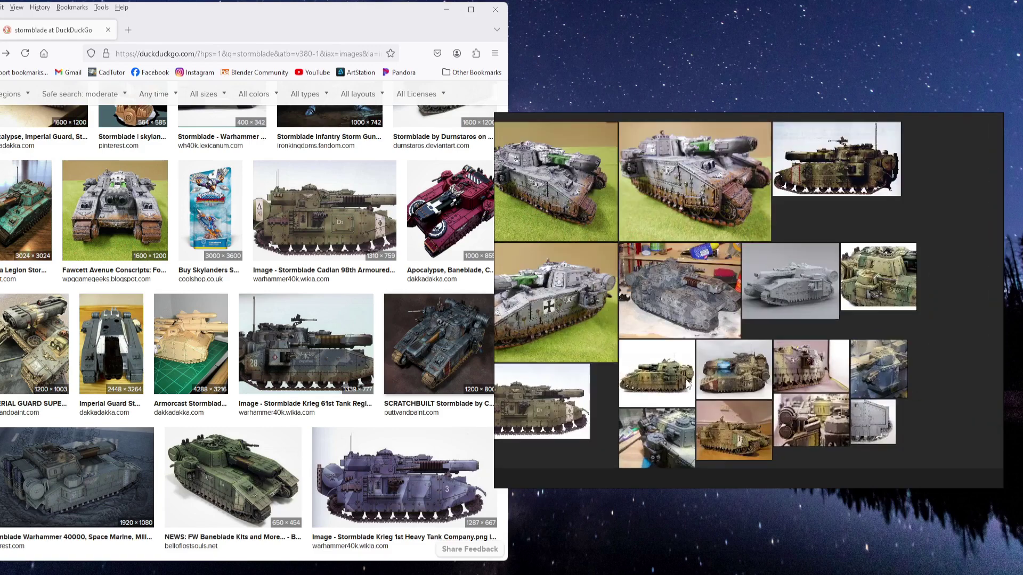
drag(717, 351, 721, 379)
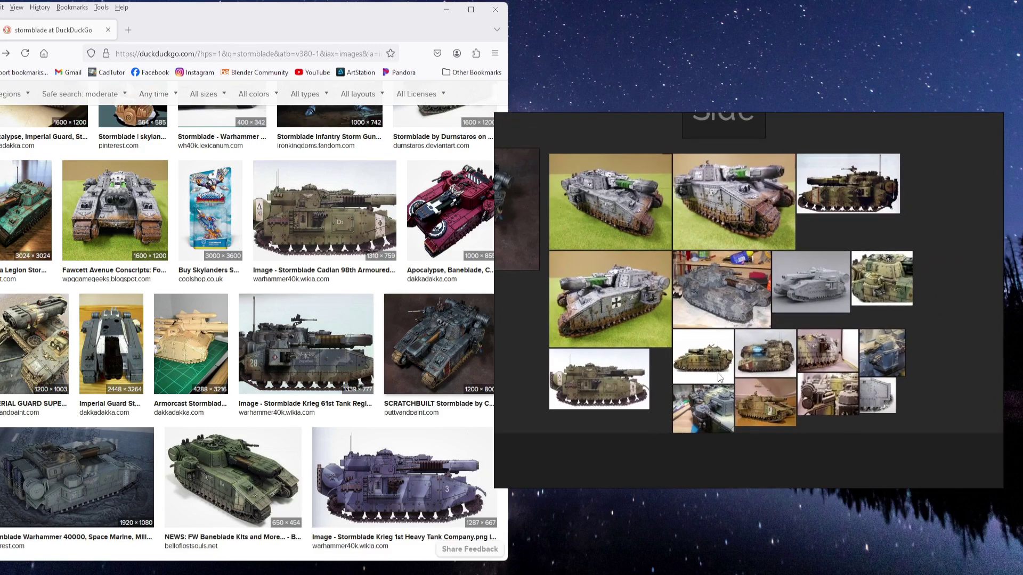
click(824, 400)
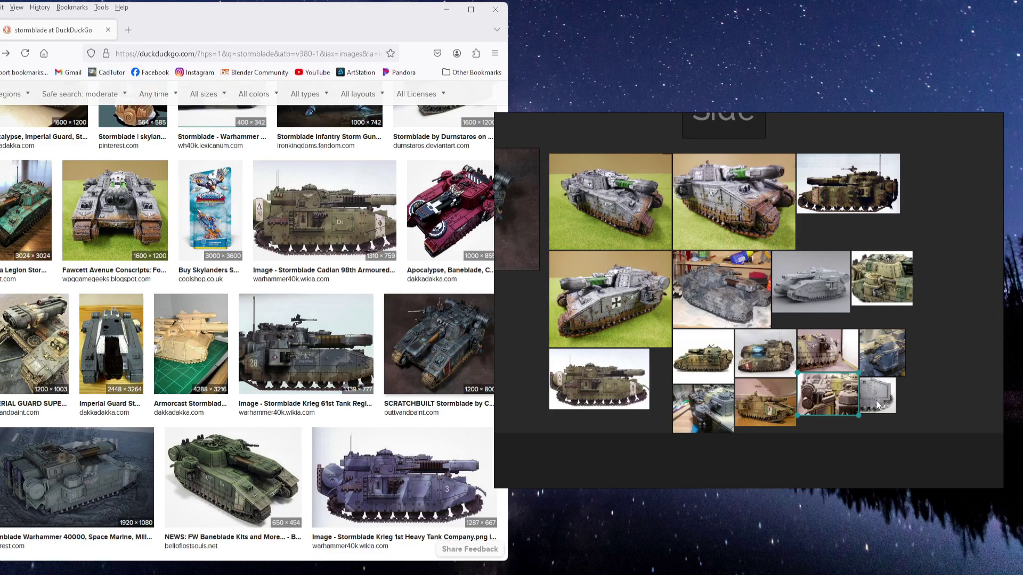
click(877, 403)
key(Delete)
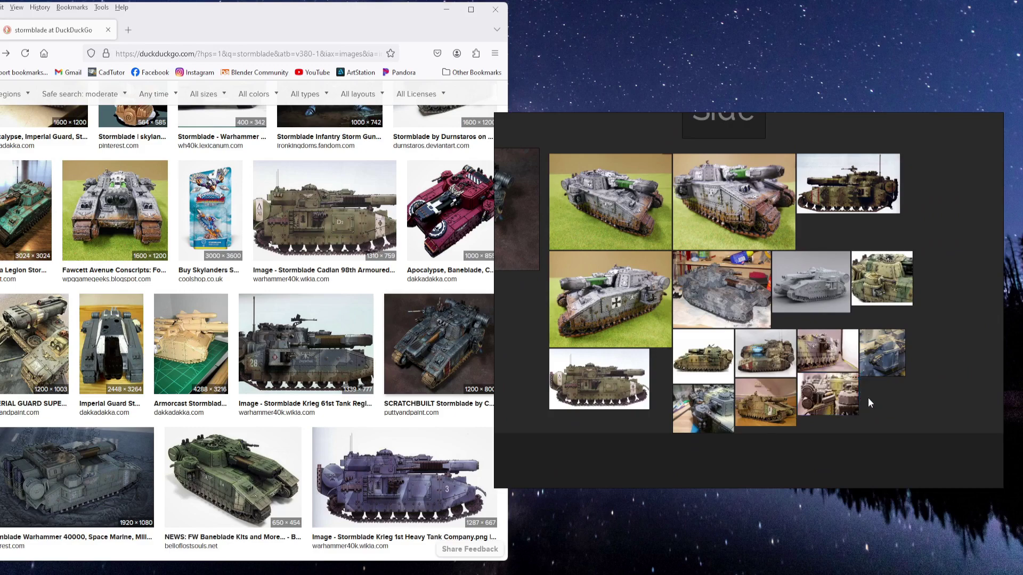
click(842, 399)
key(Delete)
click(708, 407)
key(Delete)
scroll(746, 395, down, 5)
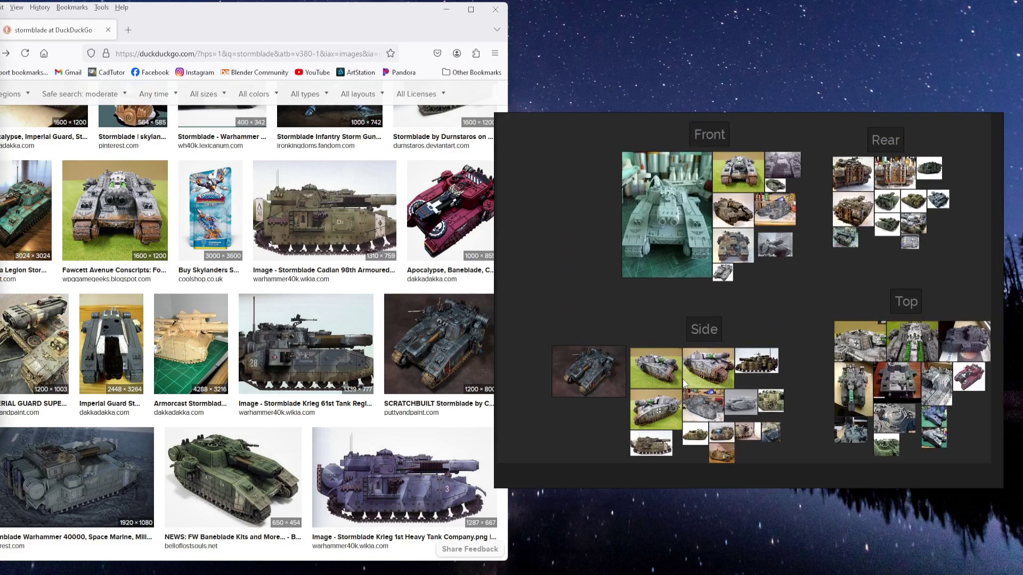
- Run Canvas > Optimize to trim the canvas snugly around the four labelled groups
drag(566, 281, 569, 320)
scroll(569, 318, down, 3)
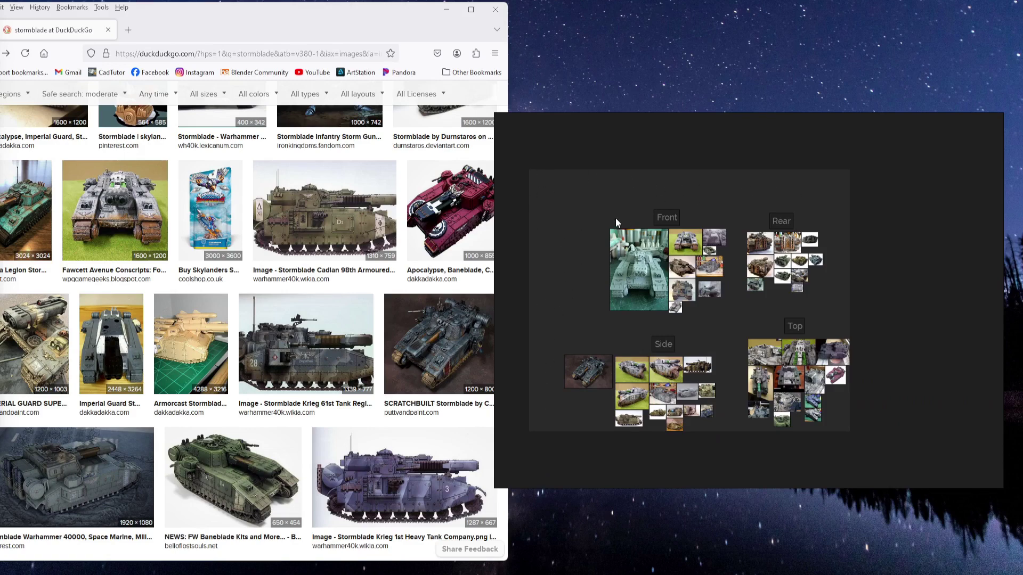
drag(615, 218, 617, 208)
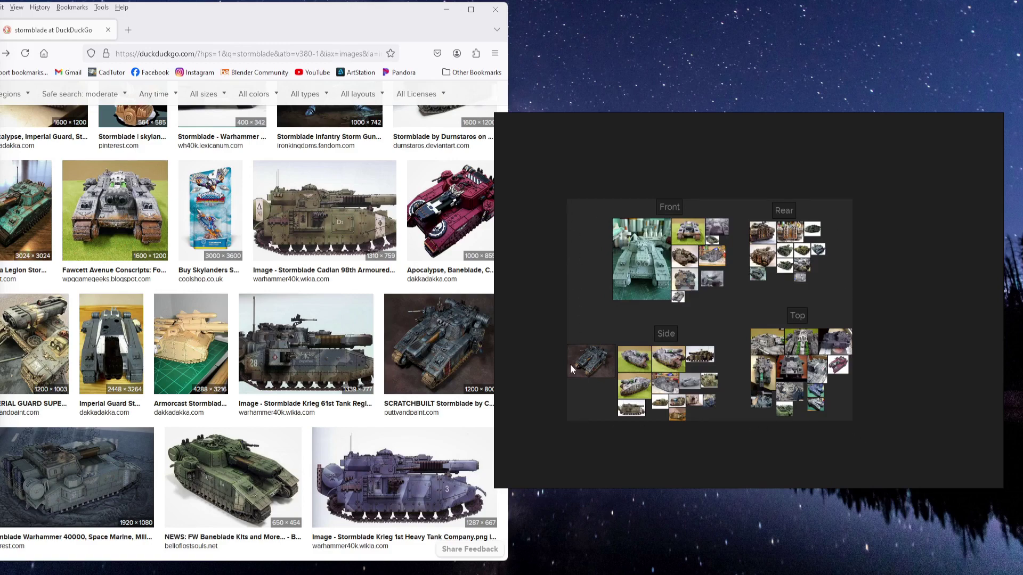
scroll(602, 309, down, 1)
right_click(583, 280)
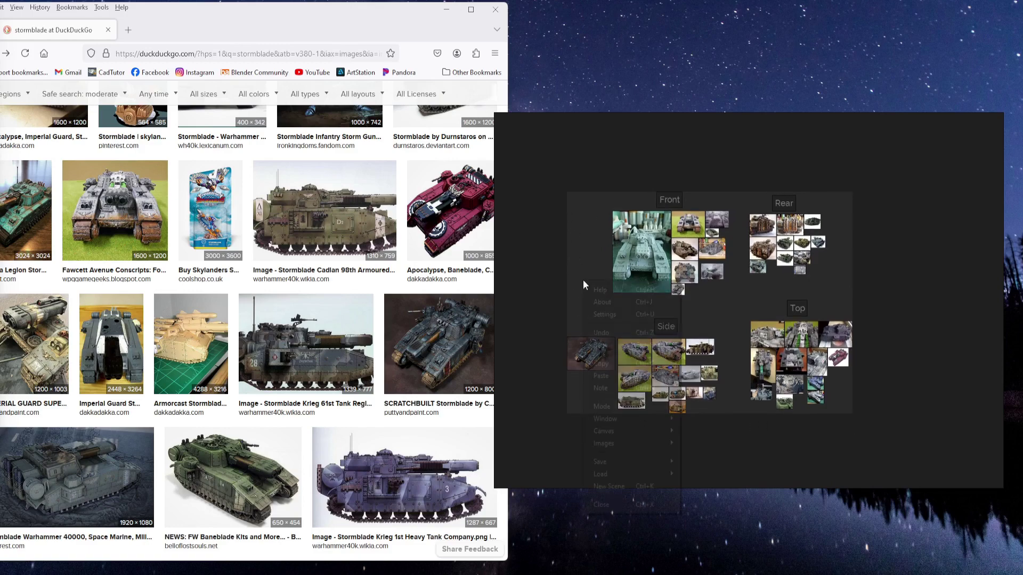
mouse_move(609, 431)
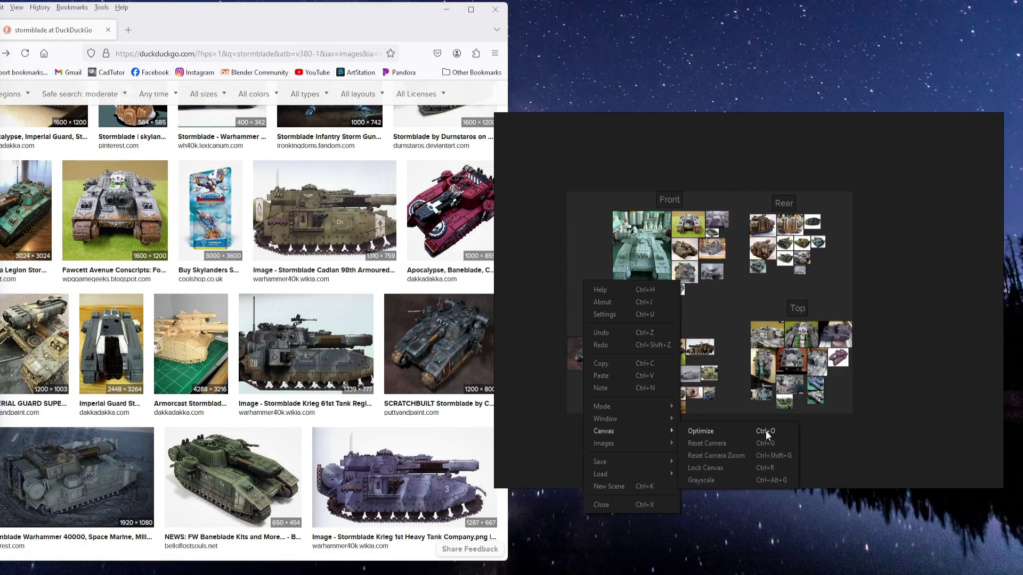
click(709, 431)
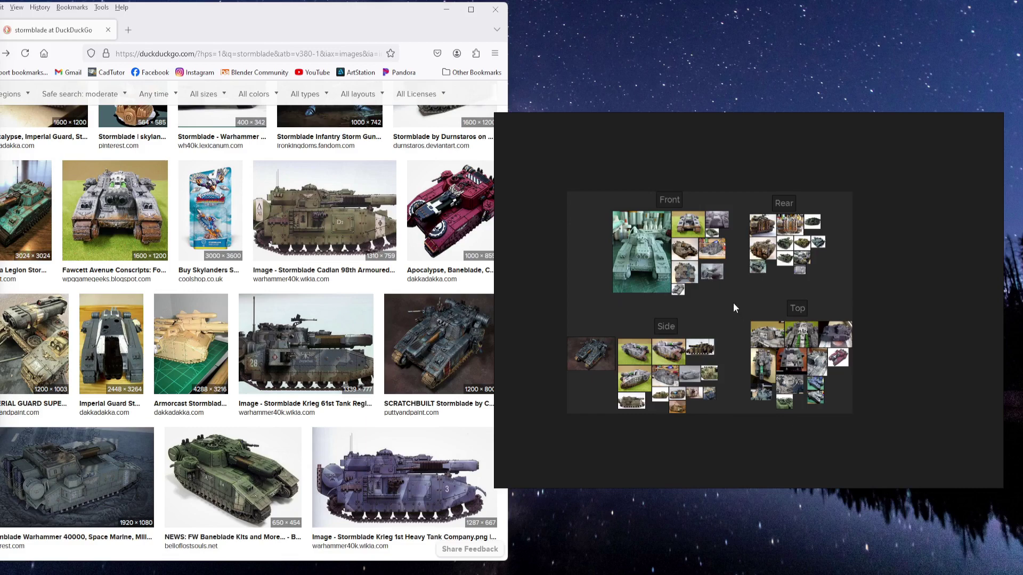
scroll(708, 274, up, 2)
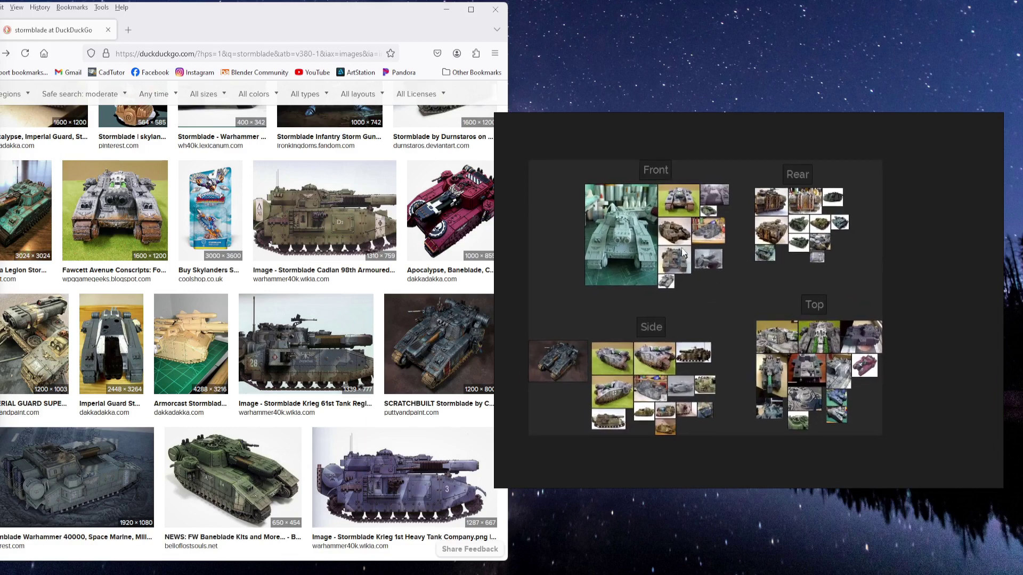
- Lock the canvas with Ctrl+R and confirm Lock Canvas is checked in the Canvas menu
drag(710, 263, 715, 275)
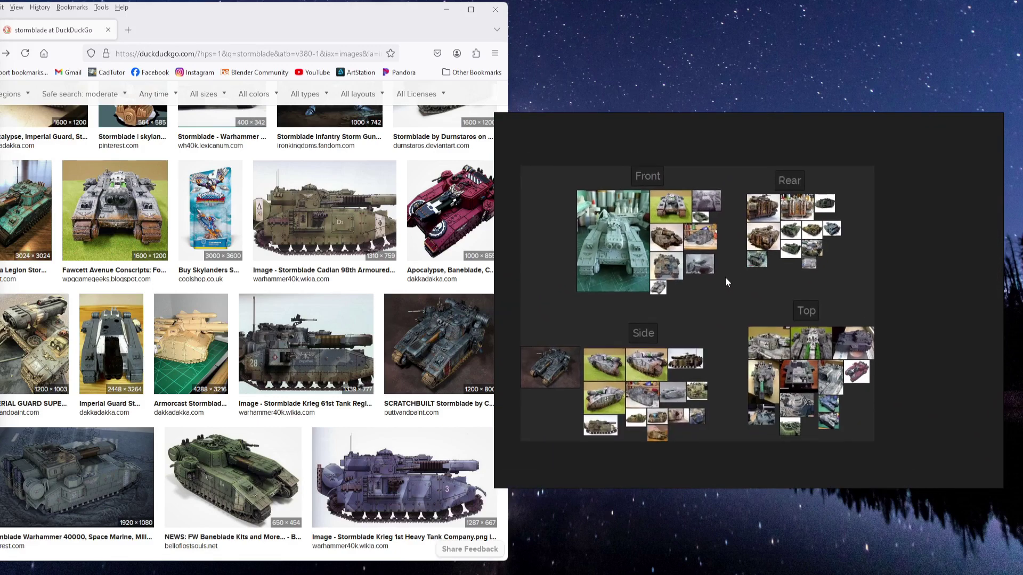
key(ctrl+r)
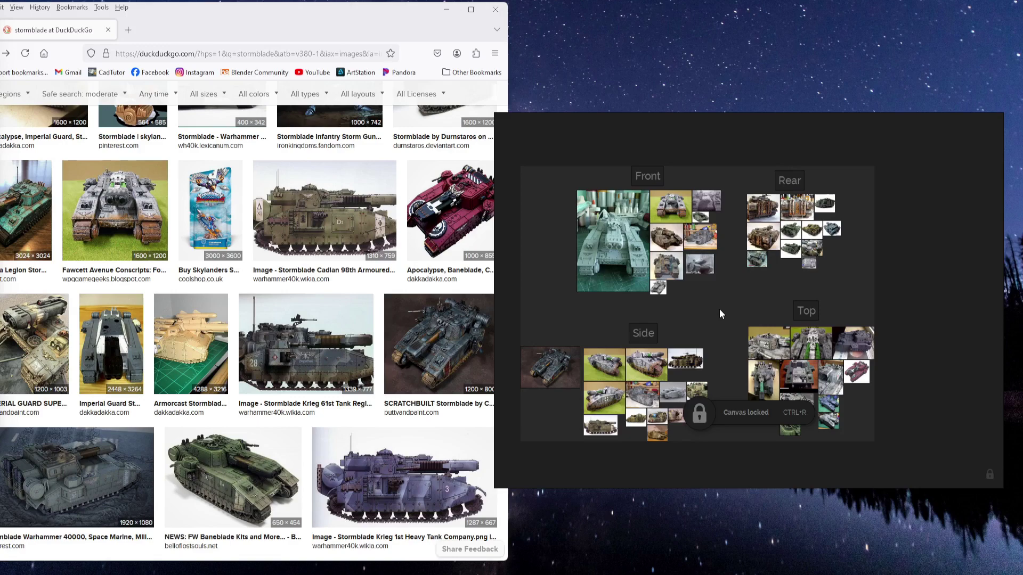
right_click(718, 298)
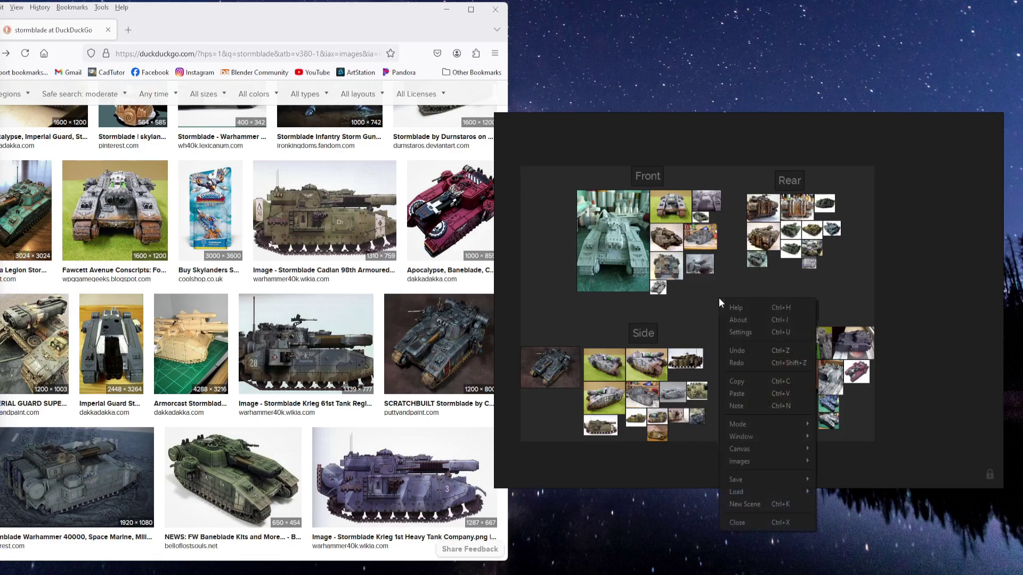
mouse_move(743, 448)
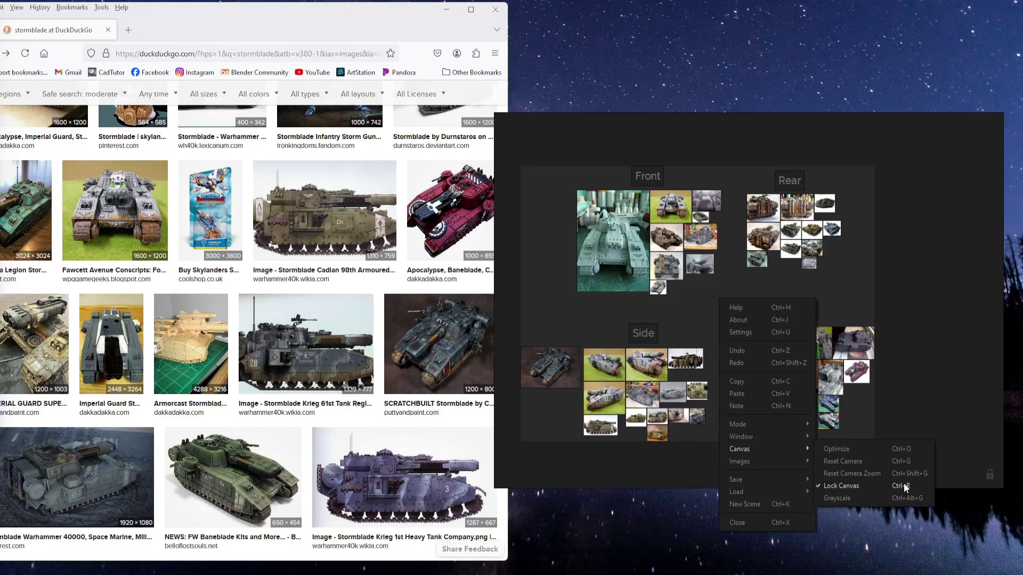
click(836, 283)
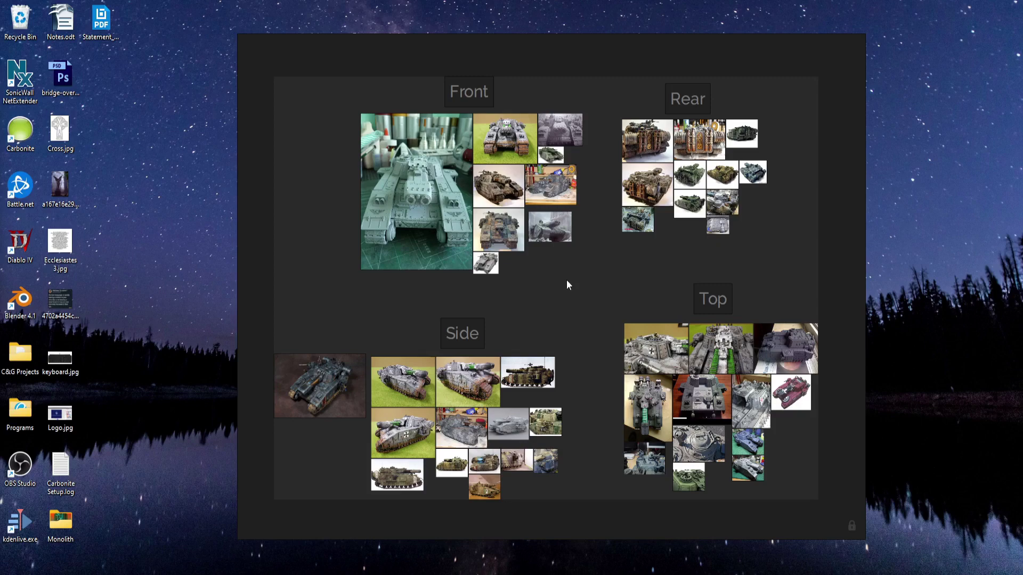
- Save the board using Save from the context menu
right_click(564, 294)
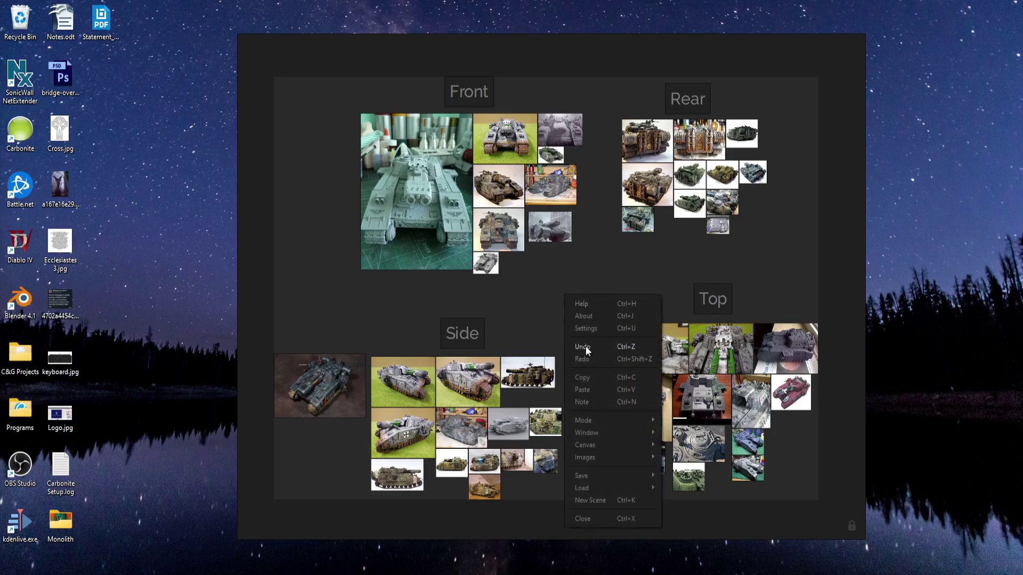
mouse_move(597, 475)
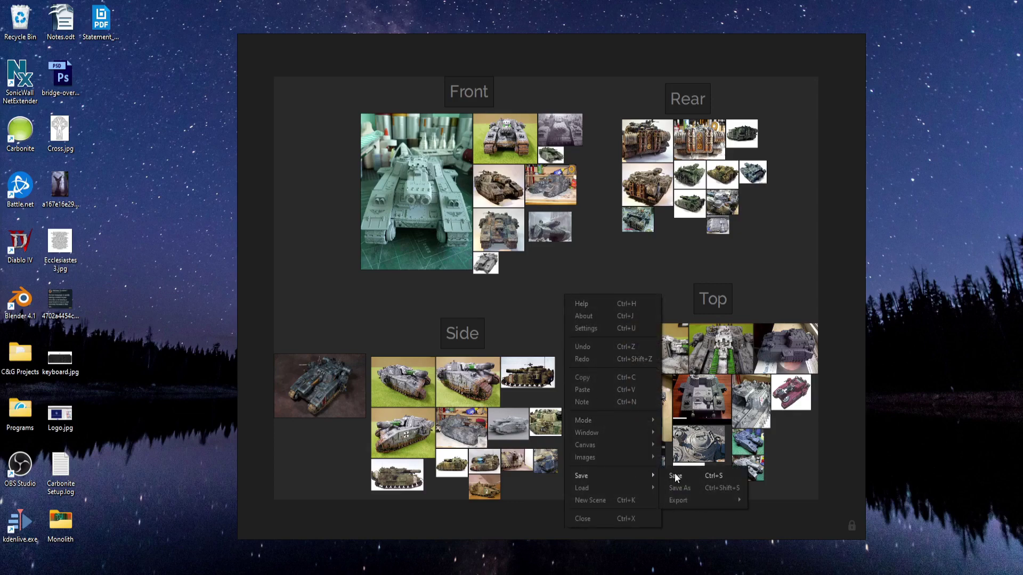
click(534, 295)
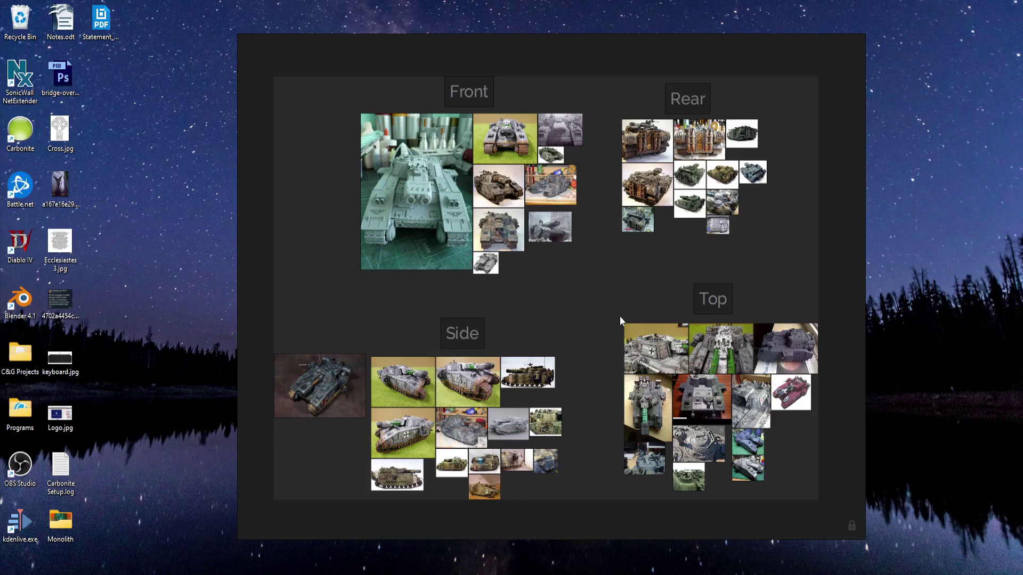
right_click(564, 303)
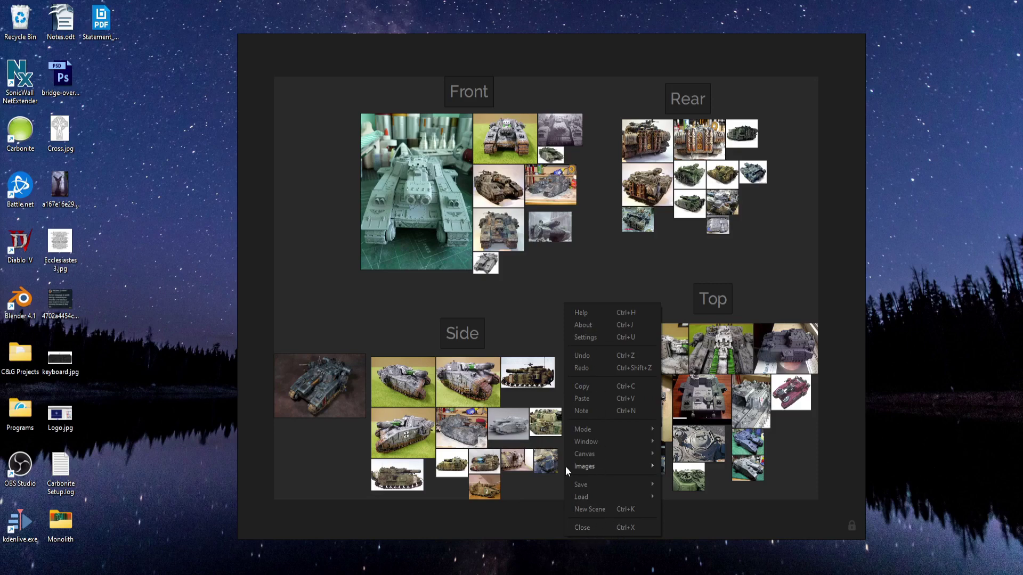
click(410, 300)
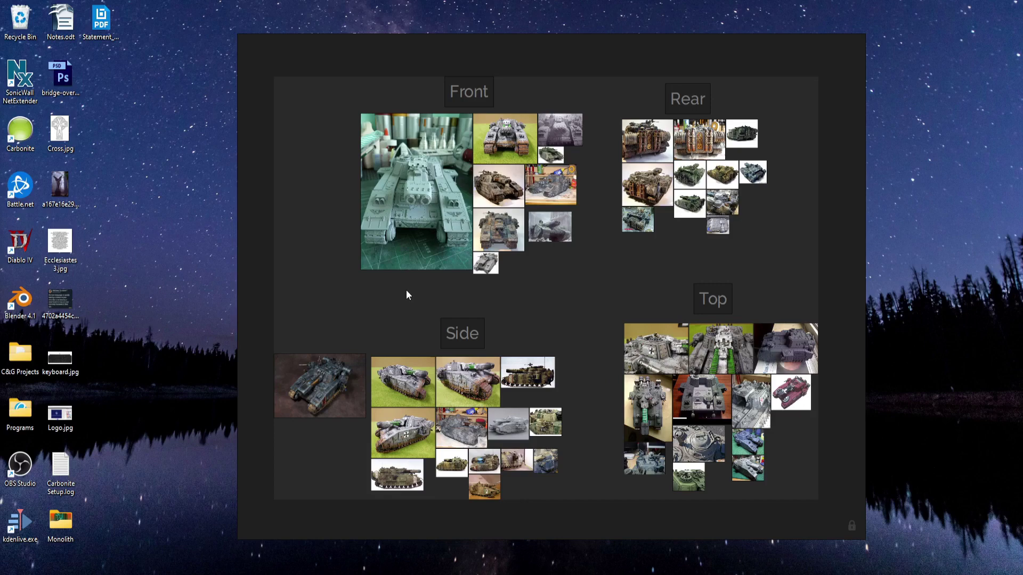